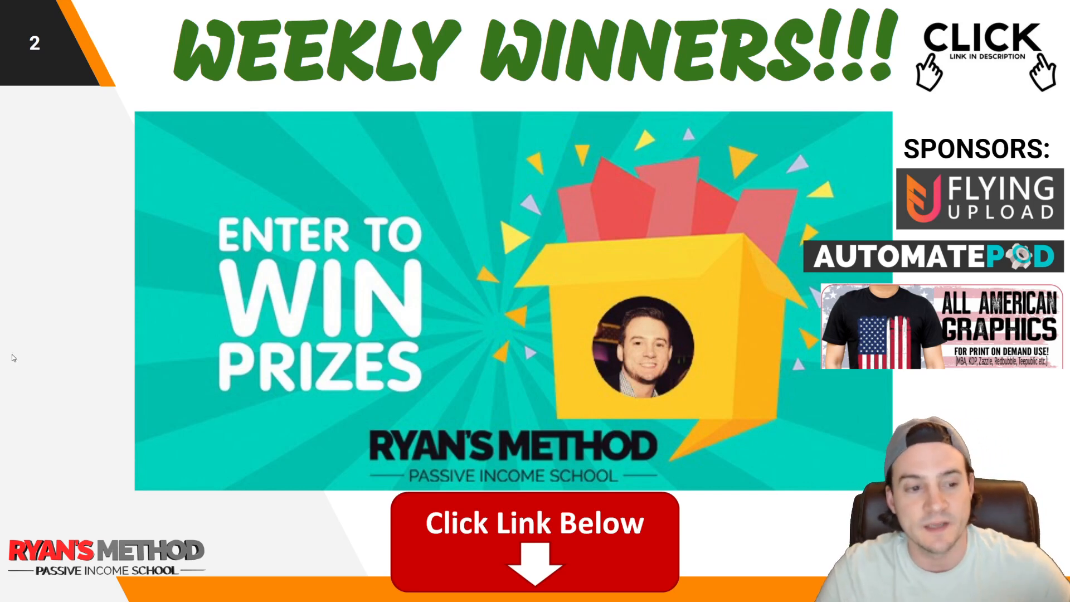
left_click(46, 356)
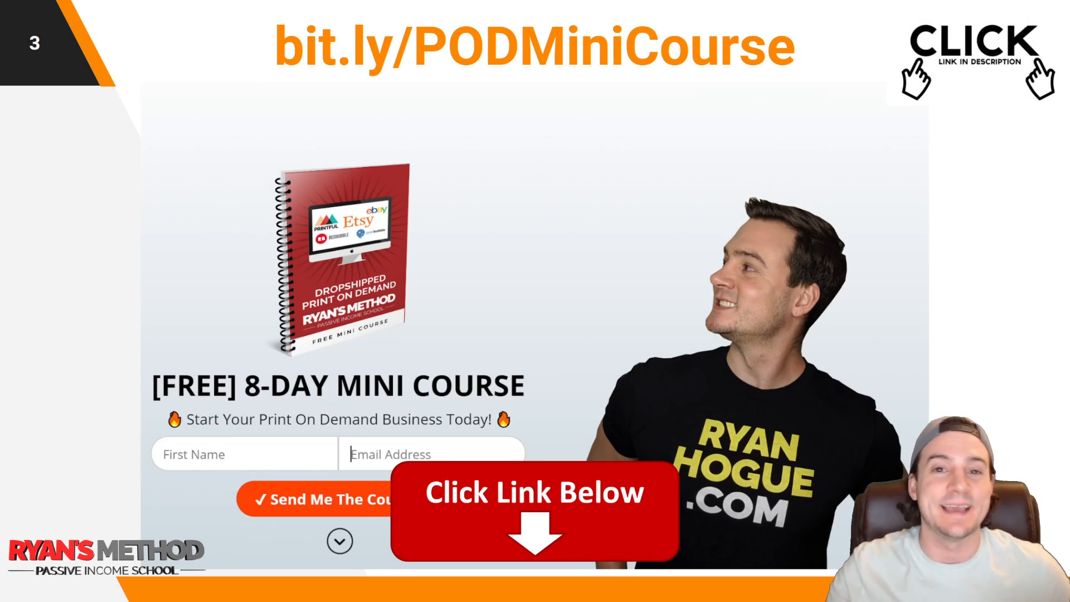
left_click(54, 344)
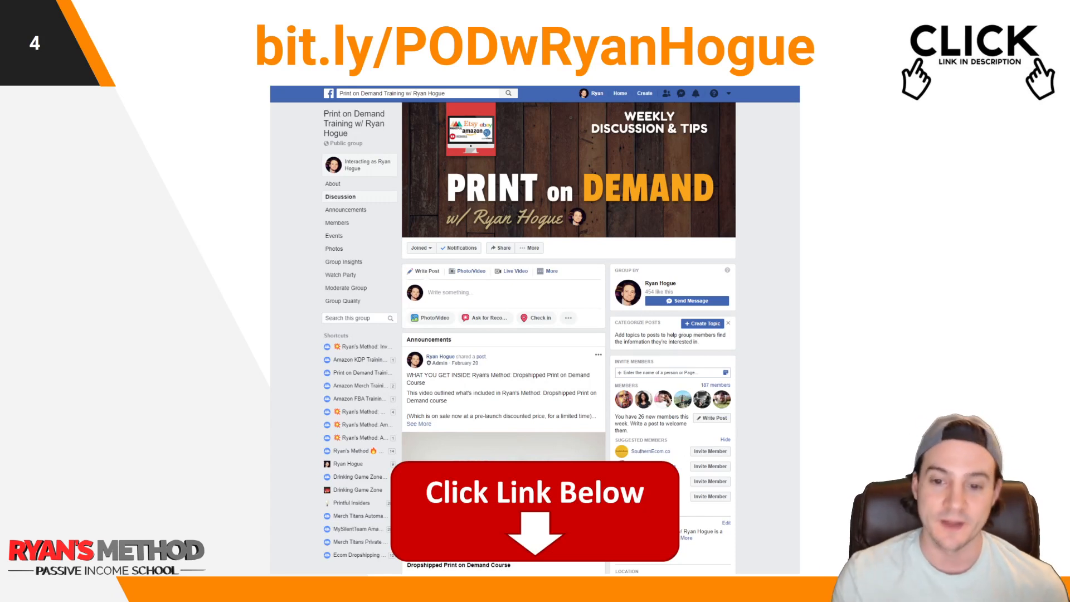
left_click(113, 281)
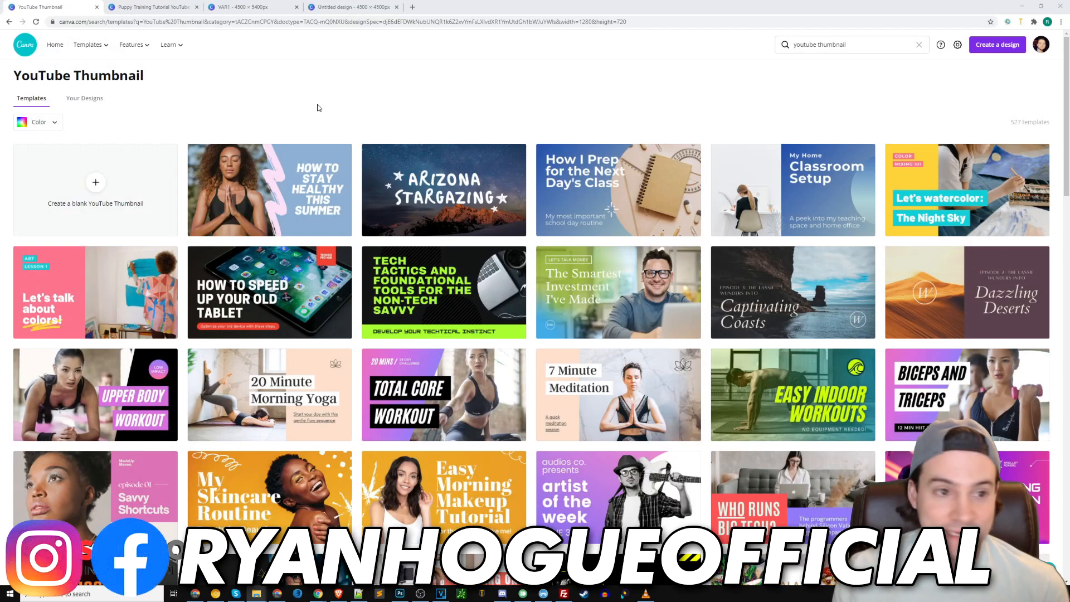
Search the templates for "youtube" and look through the suggested YouTube design types.
left_click(853, 45)
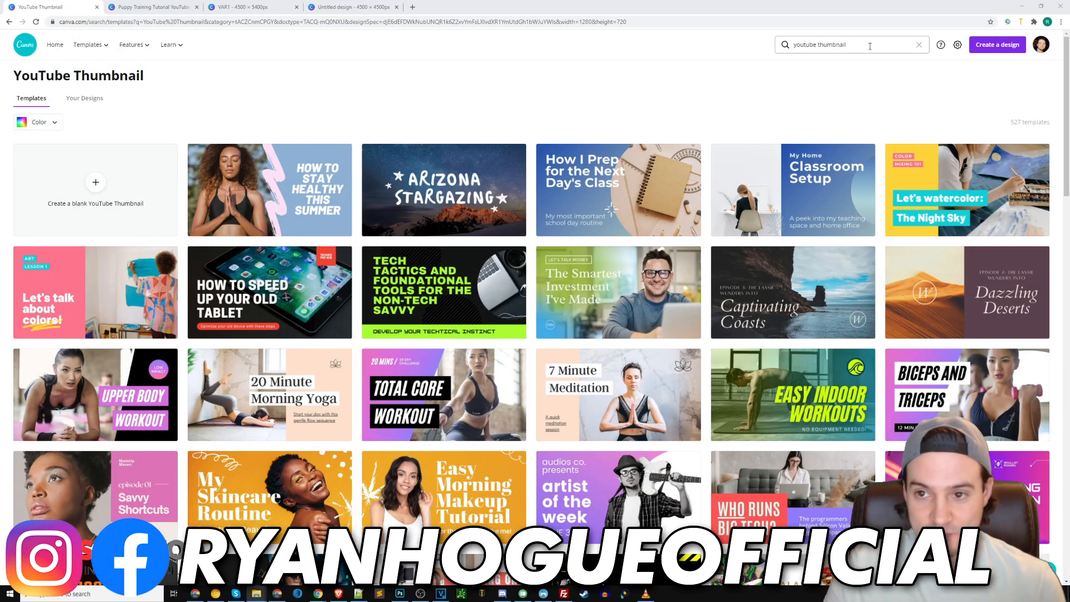
type("youtube")
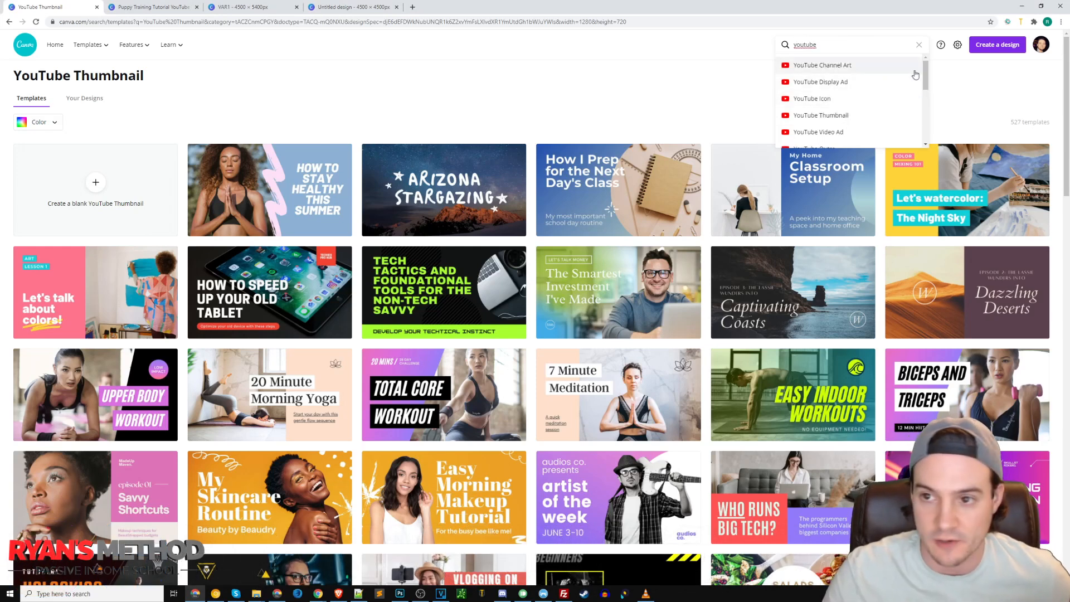
left_click_drag(929, 77, 923, 91)
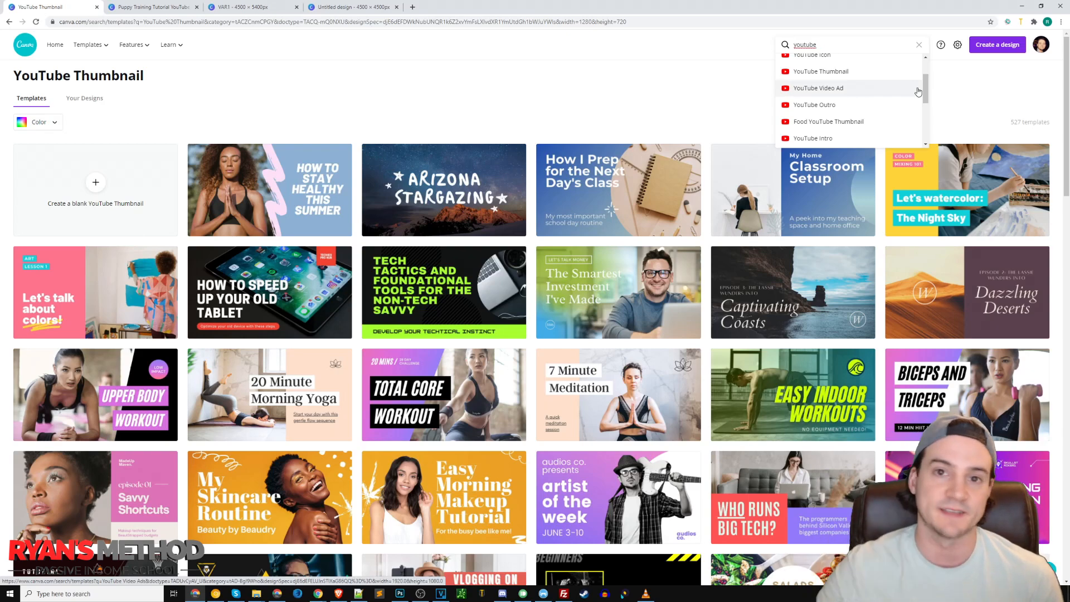
Close the YouTube Thumbnail template search, the puppy training thumbnail and the VAR1 design, leaving the untitled 4500px × 4500px design open.
middle_click(82, 11)
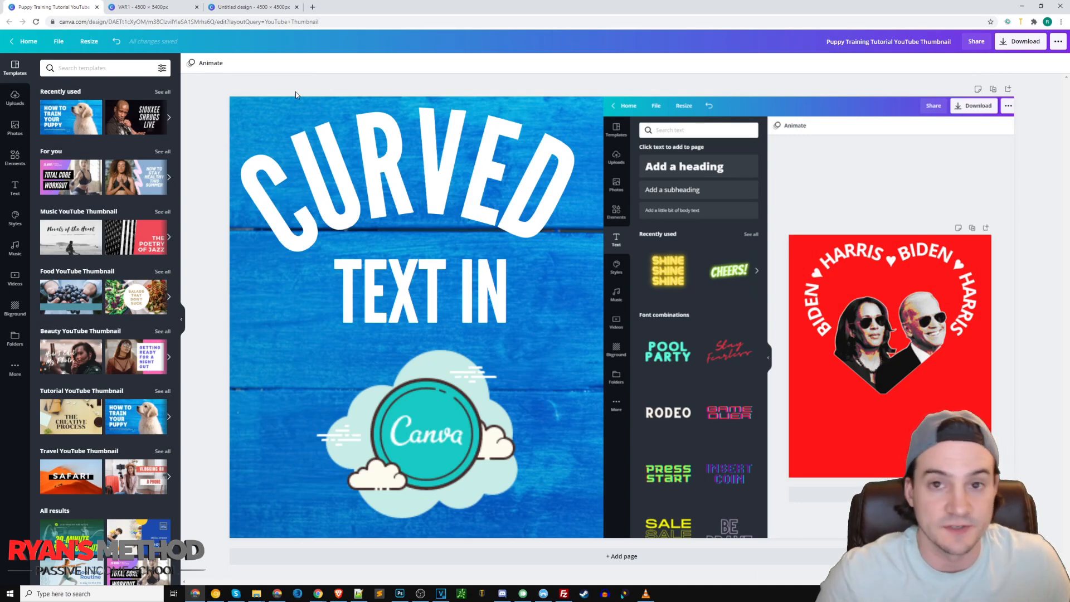
key("ctrl+w")
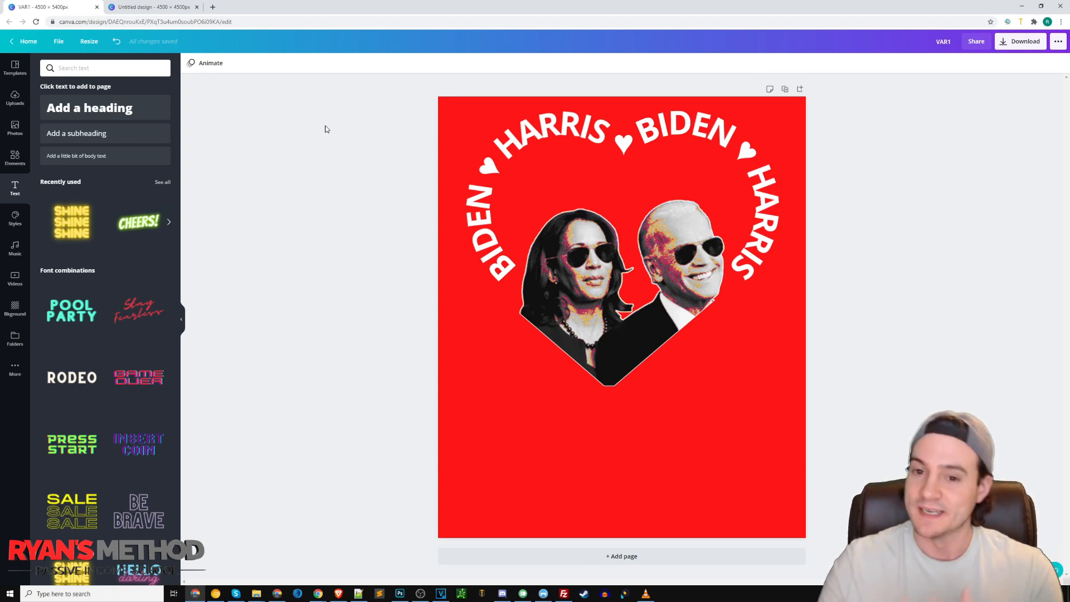
left_click(97, 7)
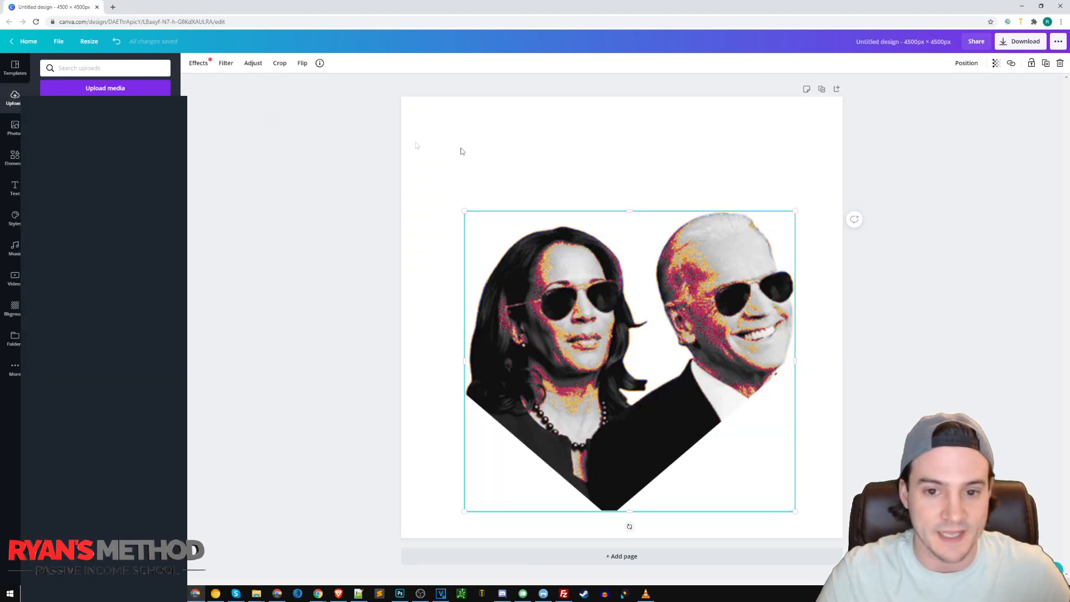
Shrink the two-portrait image and move it to the middle of the canvas.
left_click_drag(796, 211, 709, 246)
left_click_drag(645, 308, 673, 249)
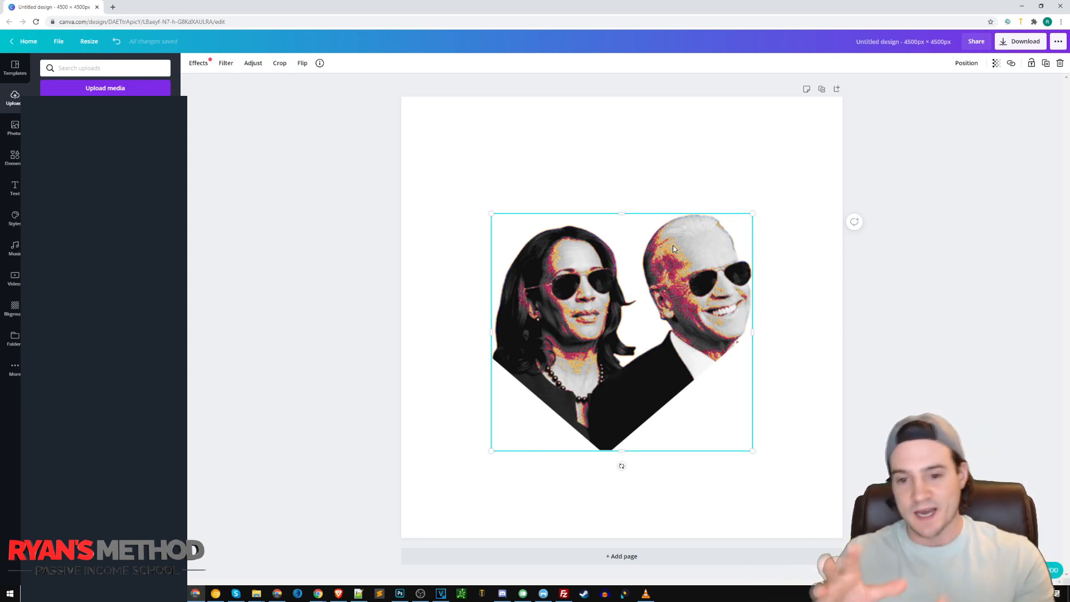
left_click(569, 149)
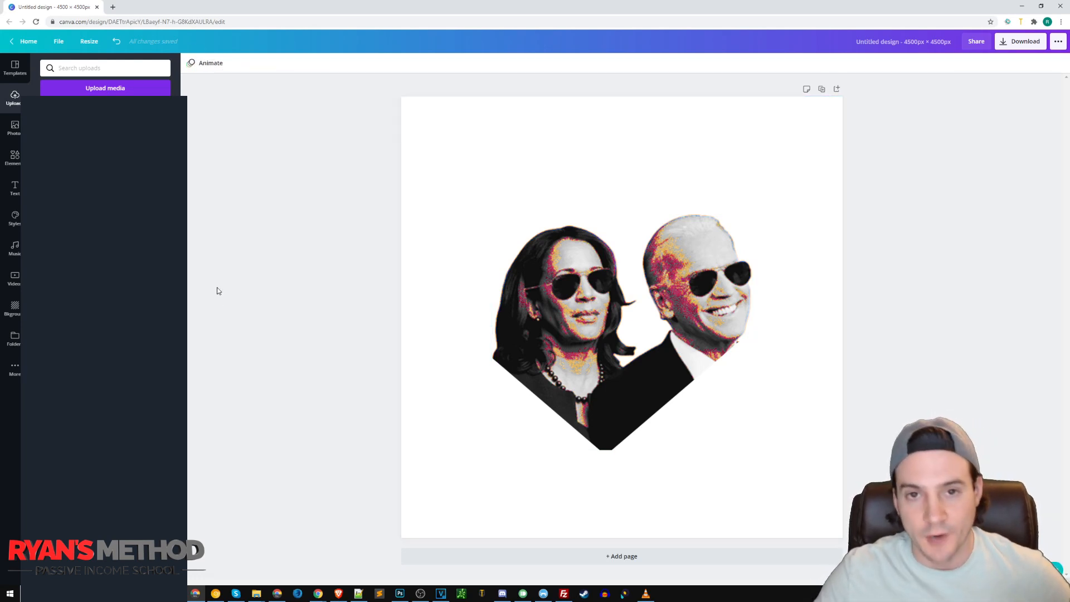
Set the canvas background to the default bright red color.
left_click(430, 108)
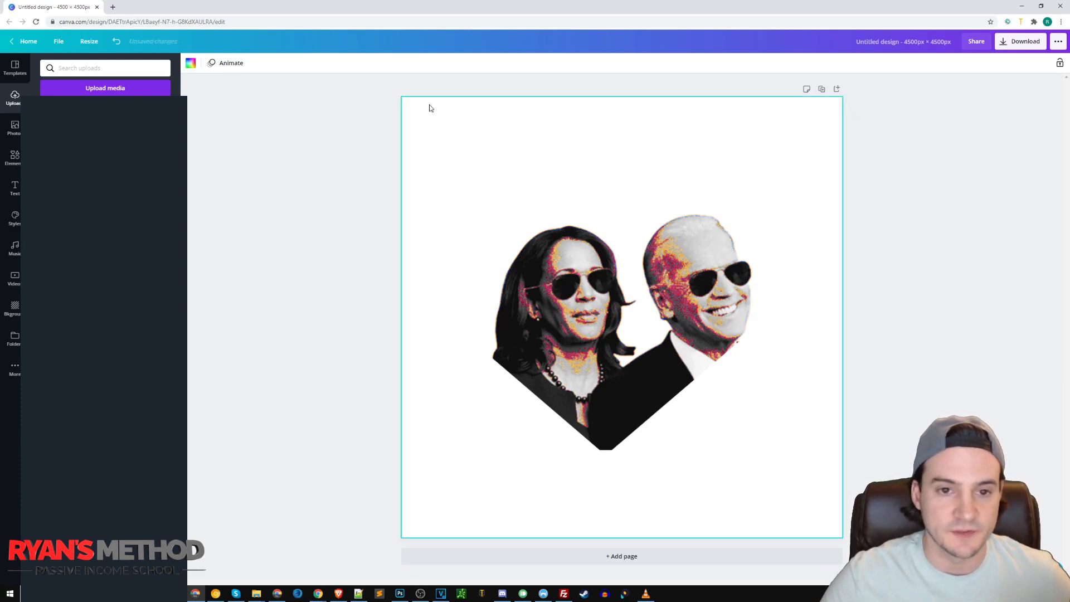
left_click(191, 63)
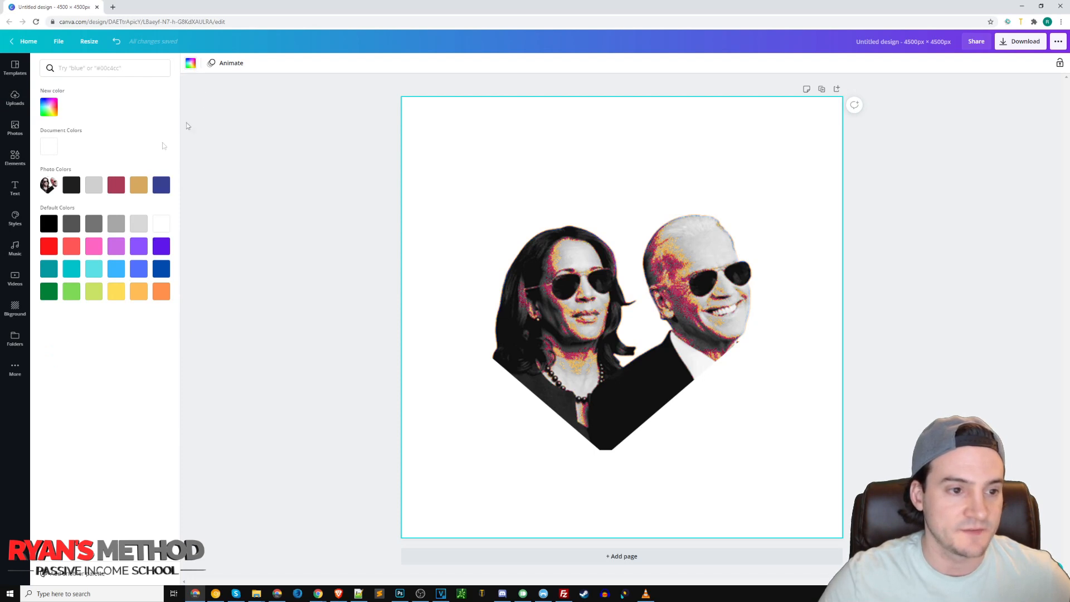
left_click(48, 247)
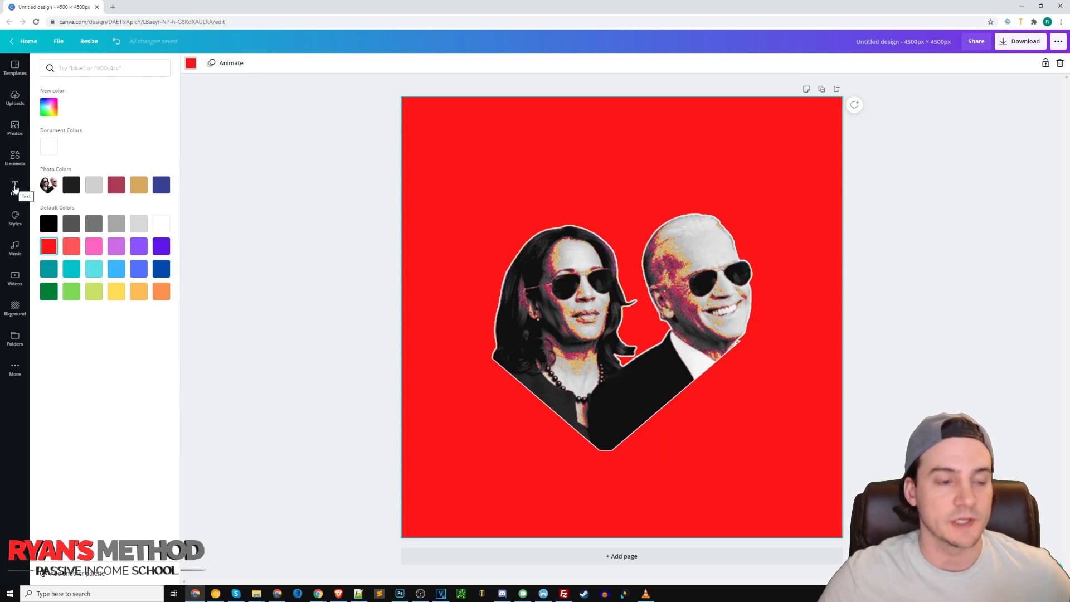
Add a heading text box above the portraits and set its text color to white.
left_click(15, 188)
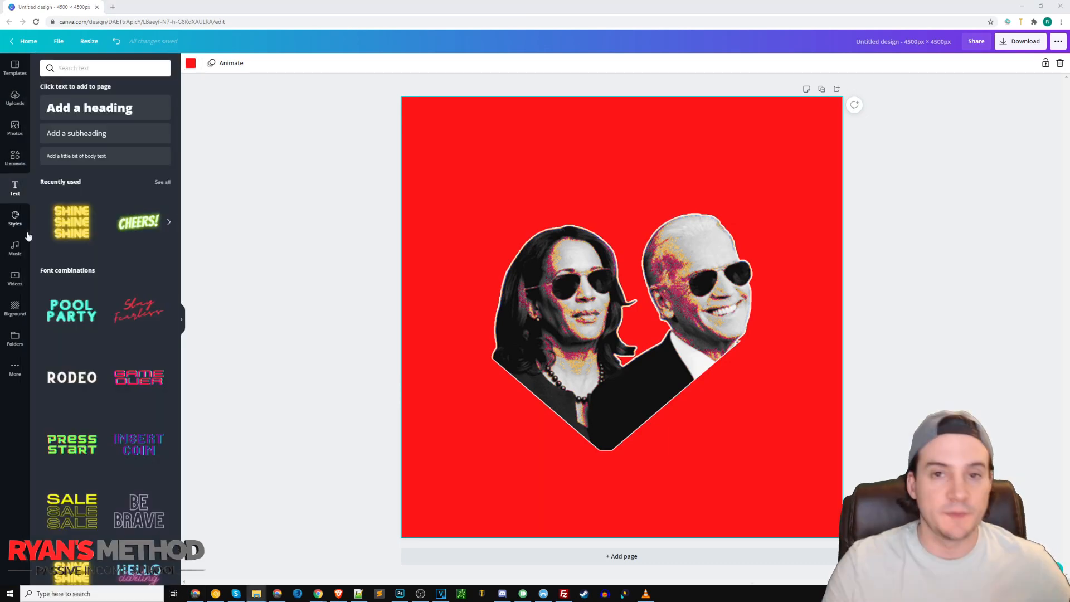
left_click_drag(80, 110, 442, 149)
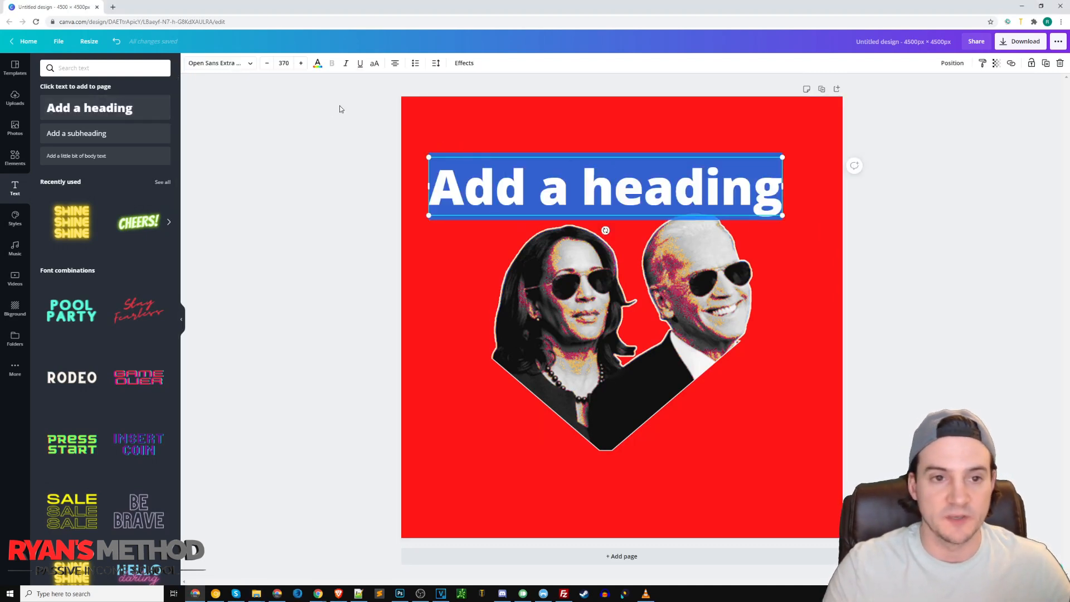
left_click(318, 68)
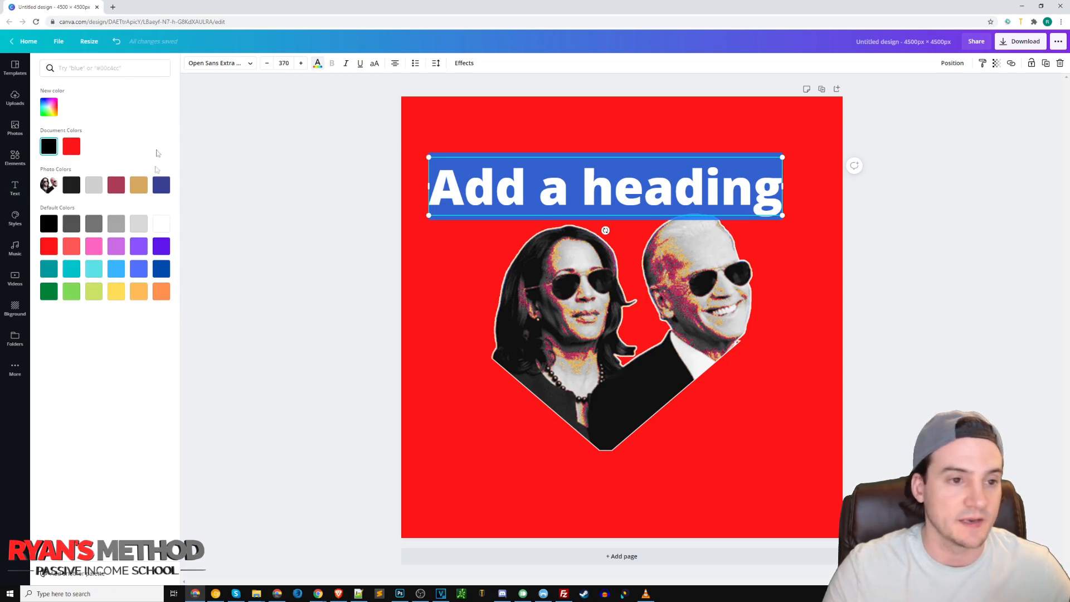
left_click(160, 226)
left_click(625, 150)
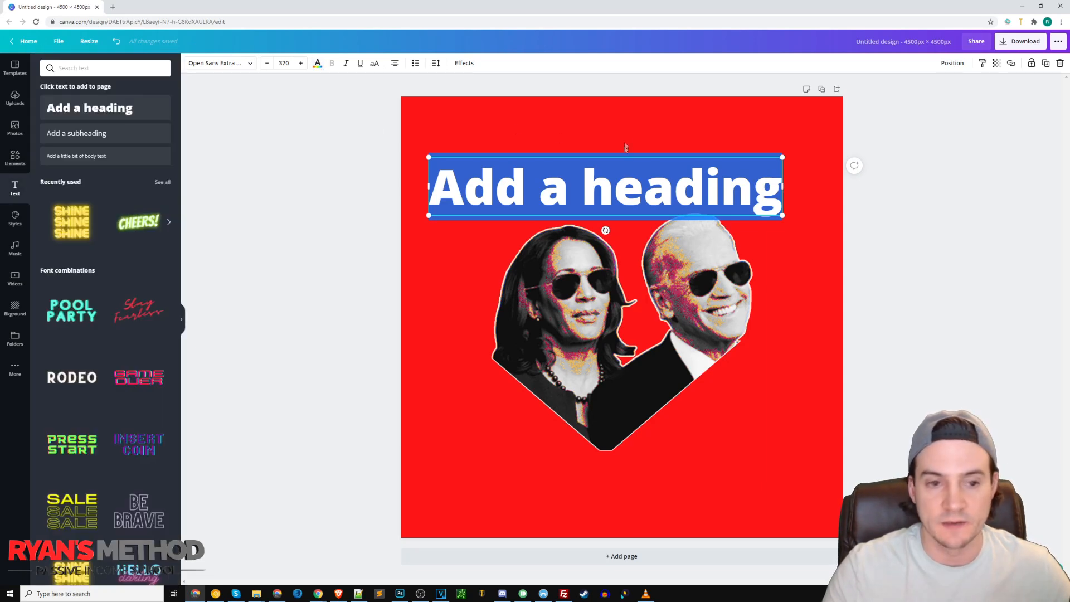
Change the heading's font to League Gothic.
left_click(651, 172)
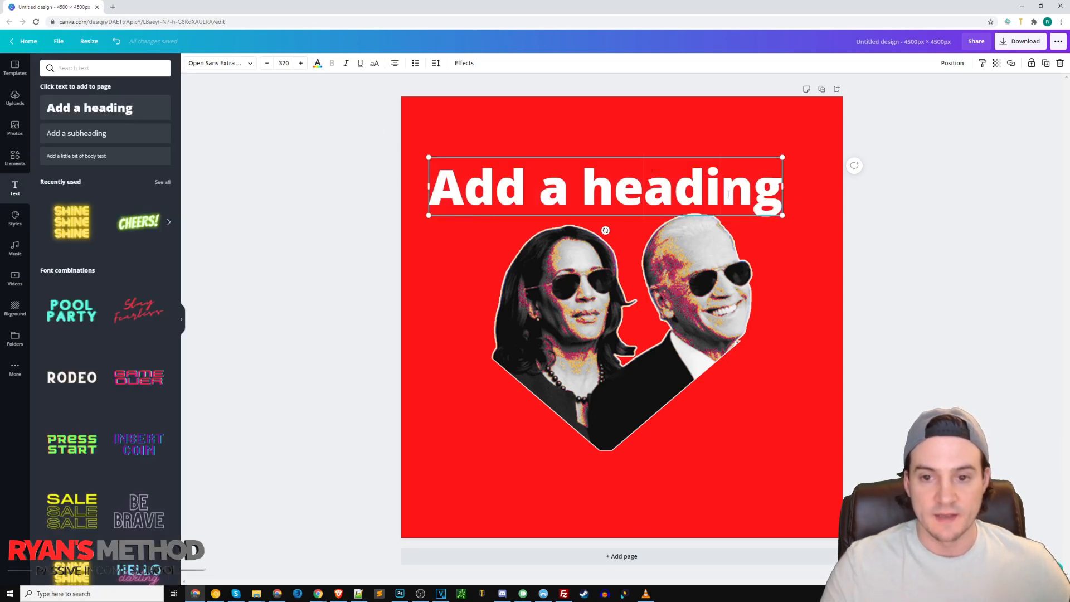
key("ctrl+a")
left_click(250, 63)
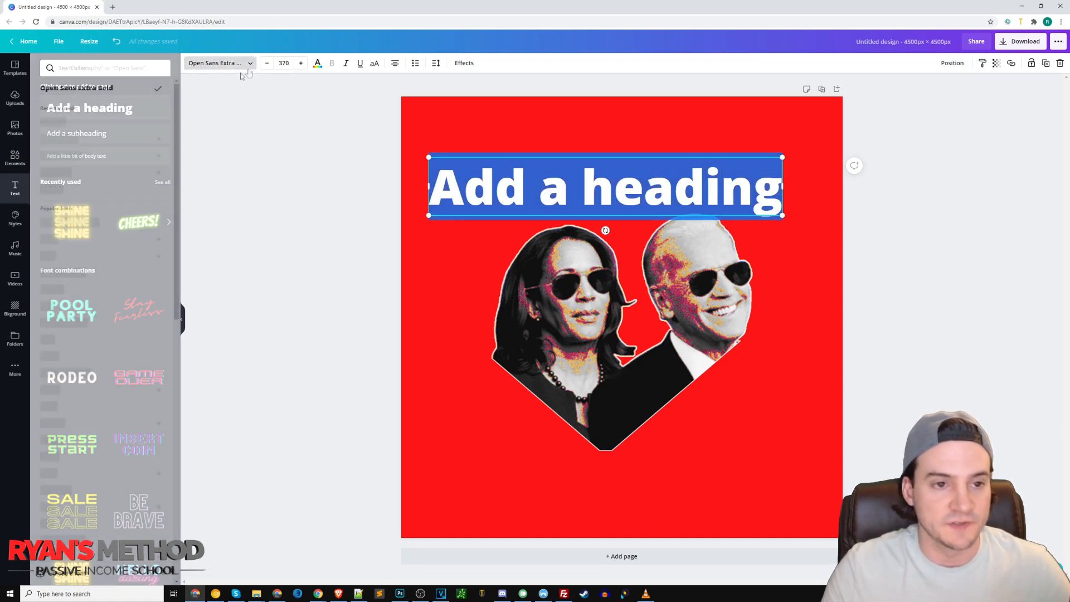
left_click(90, 66)
type("league")
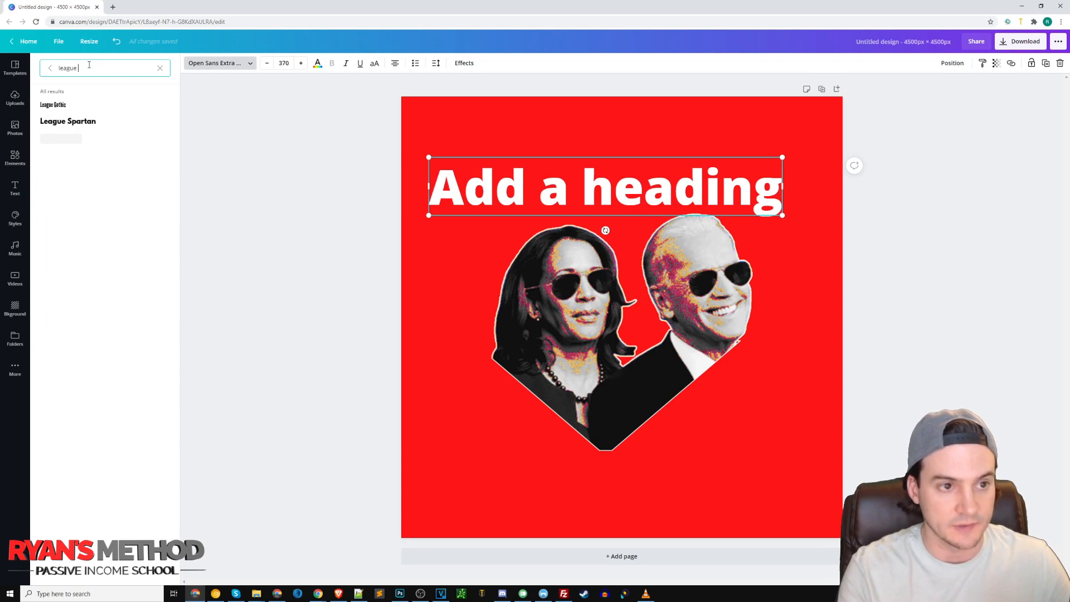
left_click(110, 105)
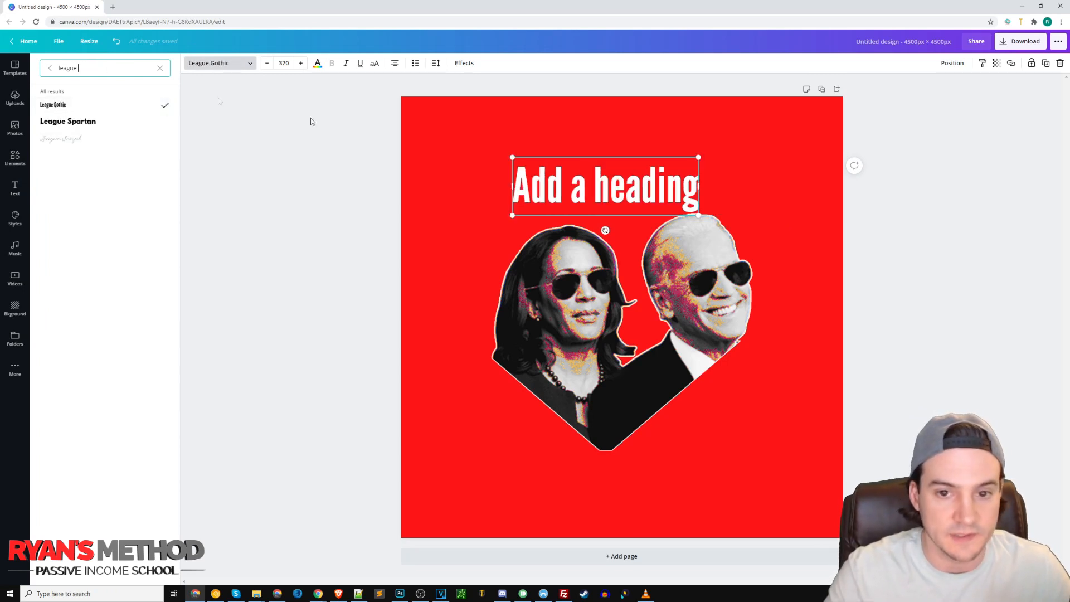
Switch the heading text to uppercase and move the portrait image slightly down.
double_click(666, 196)
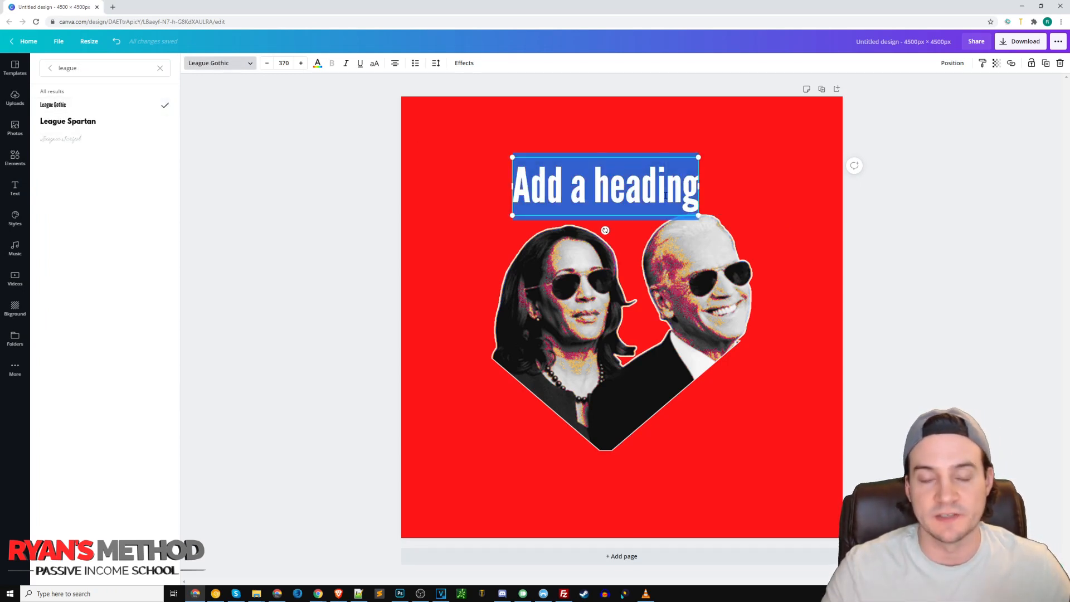
left_click_drag(644, 187, 593, 152)
triple_click(619, 185)
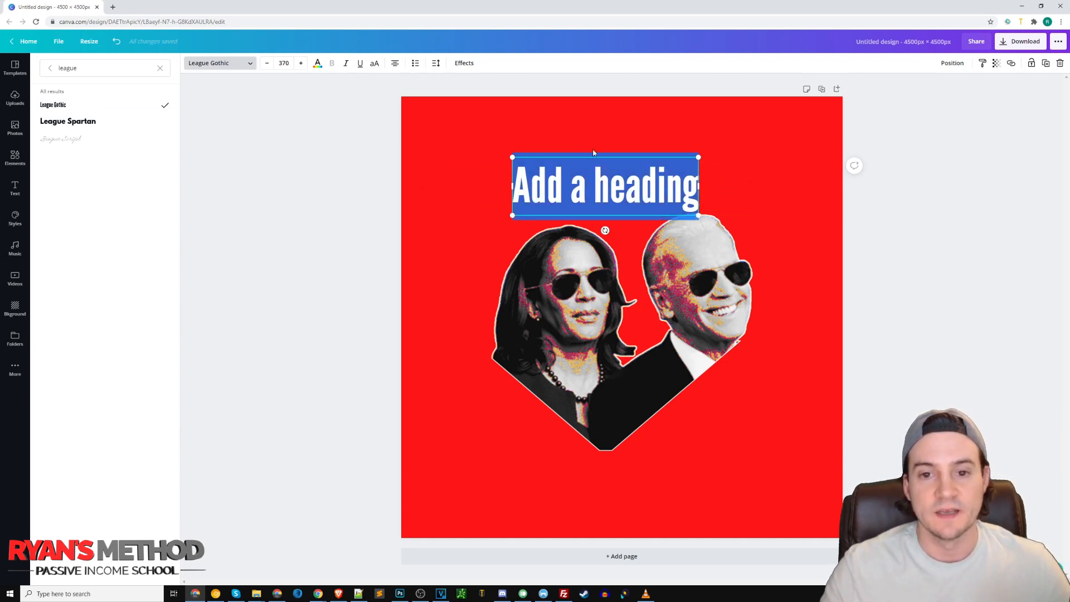
left_click(377, 70)
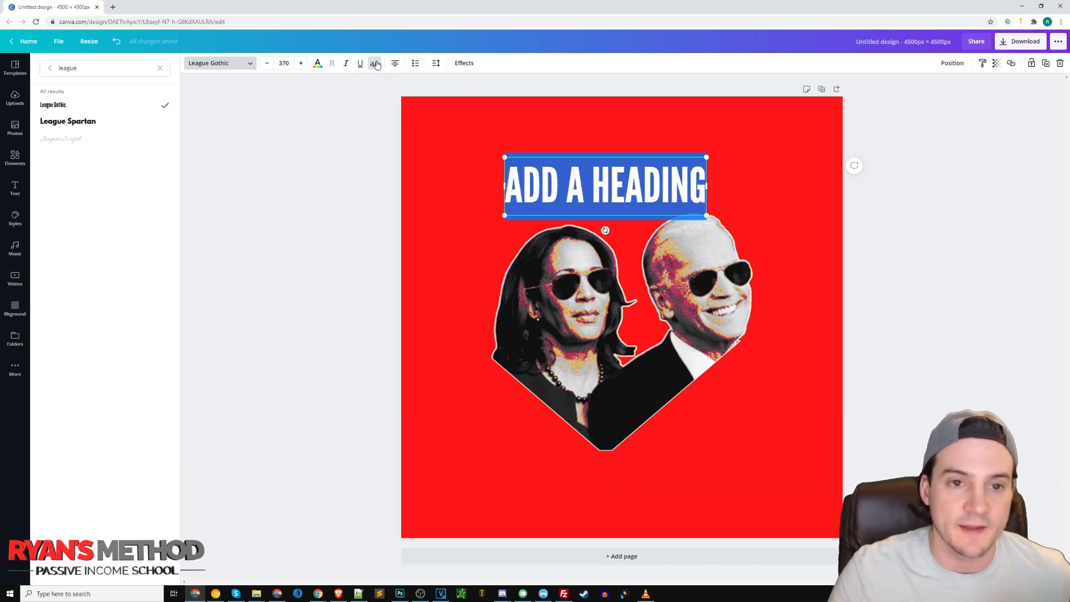
left_click(606, 325)
Replace the heading text with "BIDEN ❤ HARRIS", using a heart emoji, and widen the text box so it fits on one line.
left_click(615, 188)
key("ctrl+a")
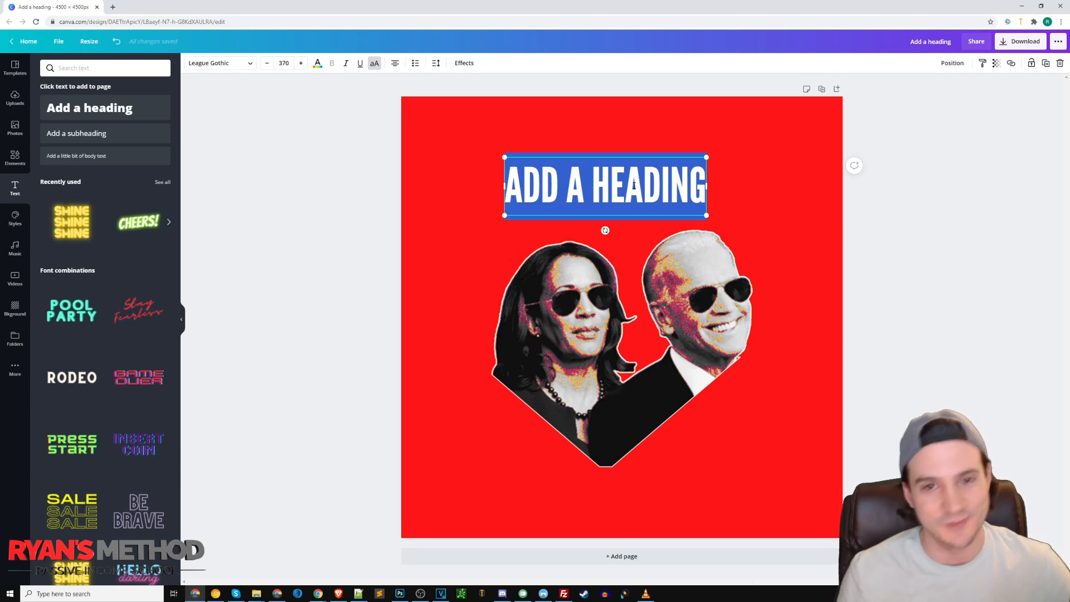
type("BIDEN")
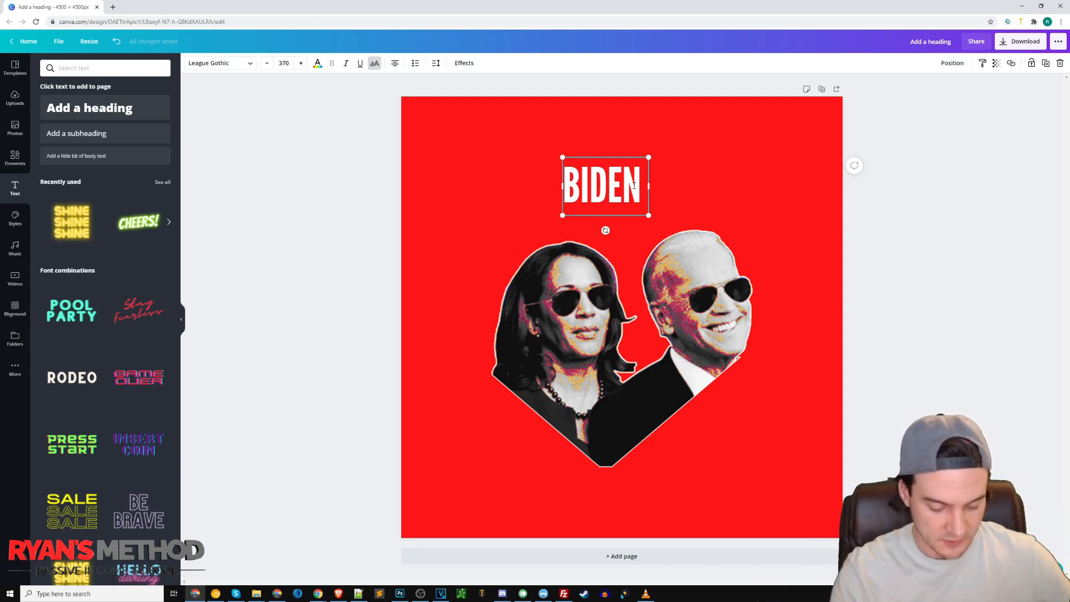
key("super+period")
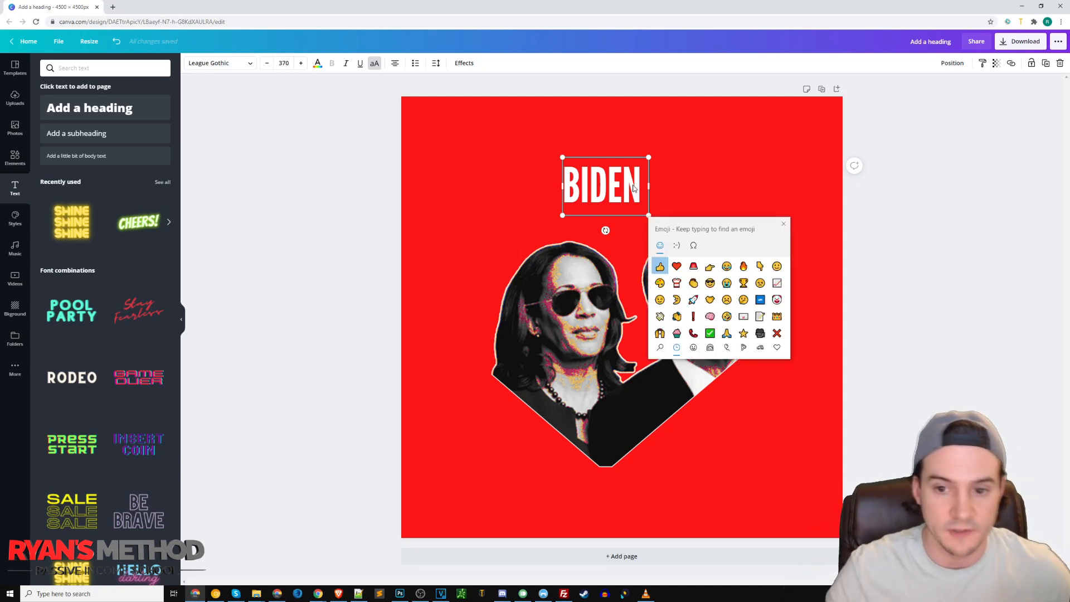
left_click(677, 267)
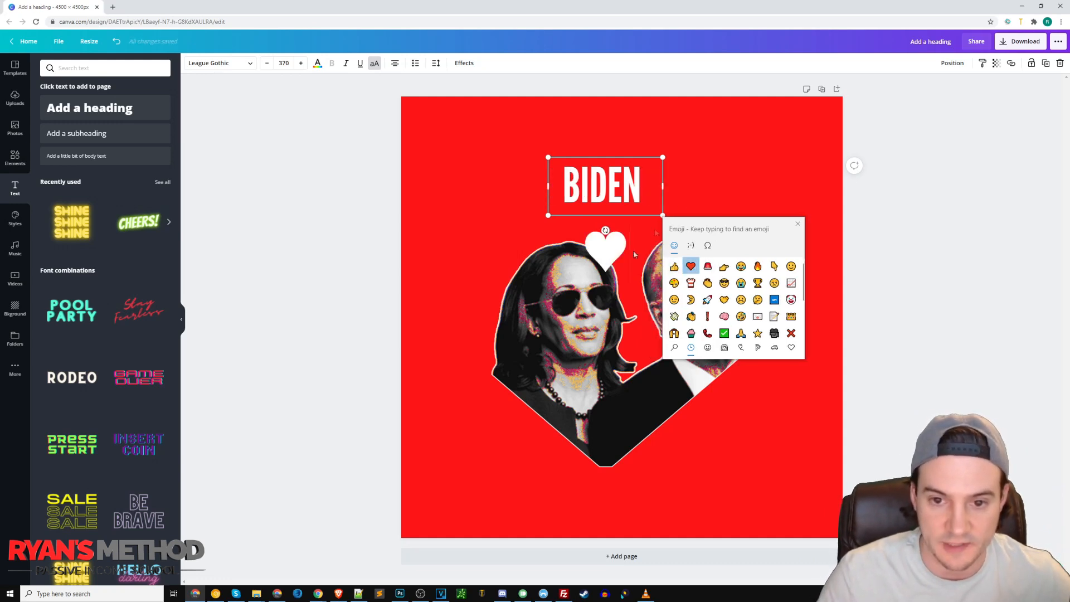
left_click_drag(663, 190, 747, 189)
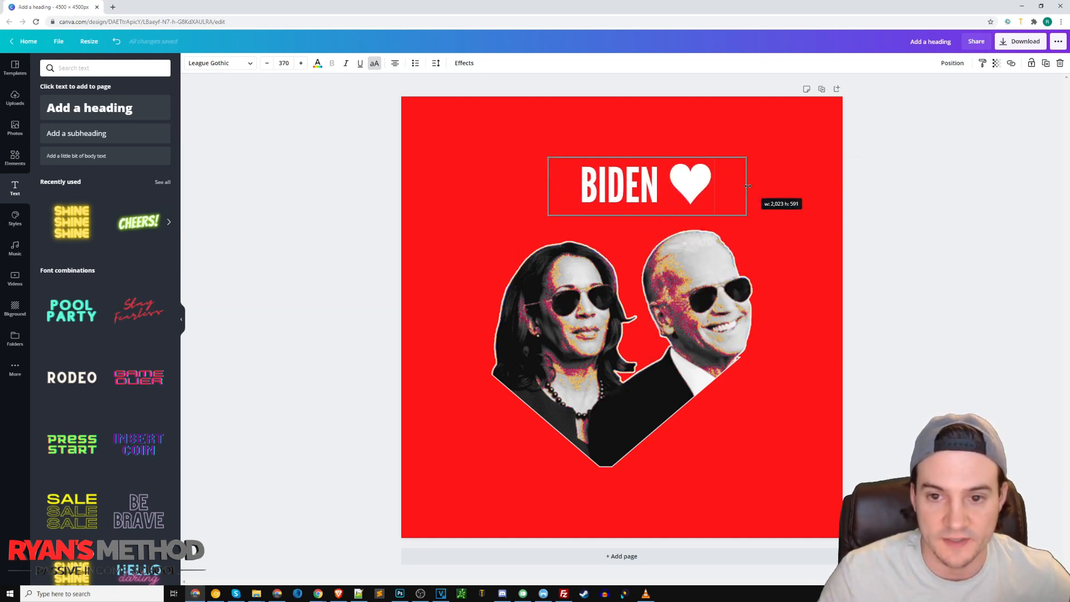
type("HARRIS")
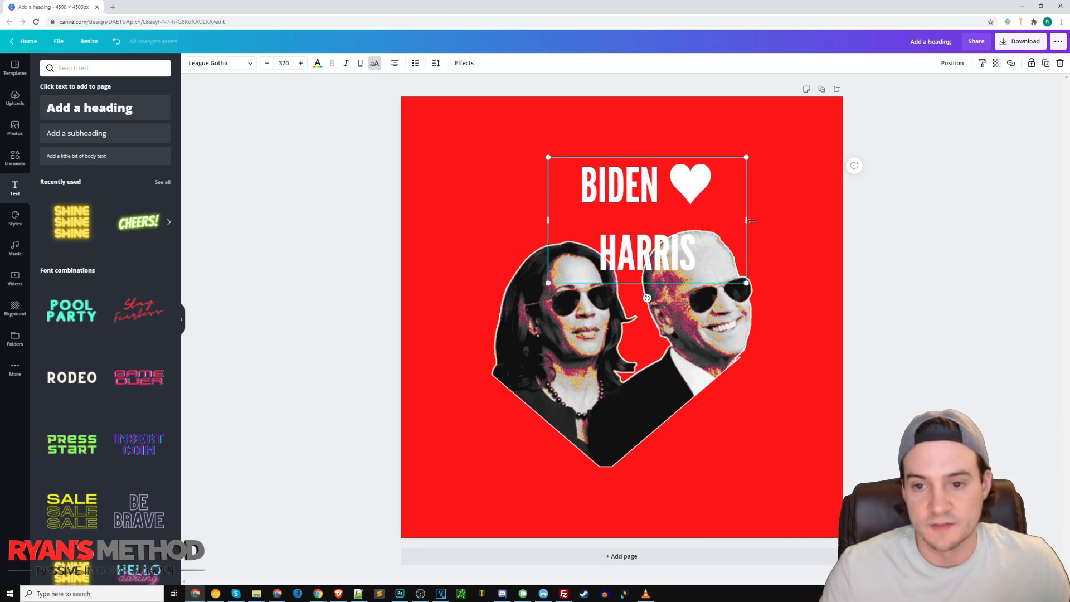
left_click_drag(751, 221, 800, 222)
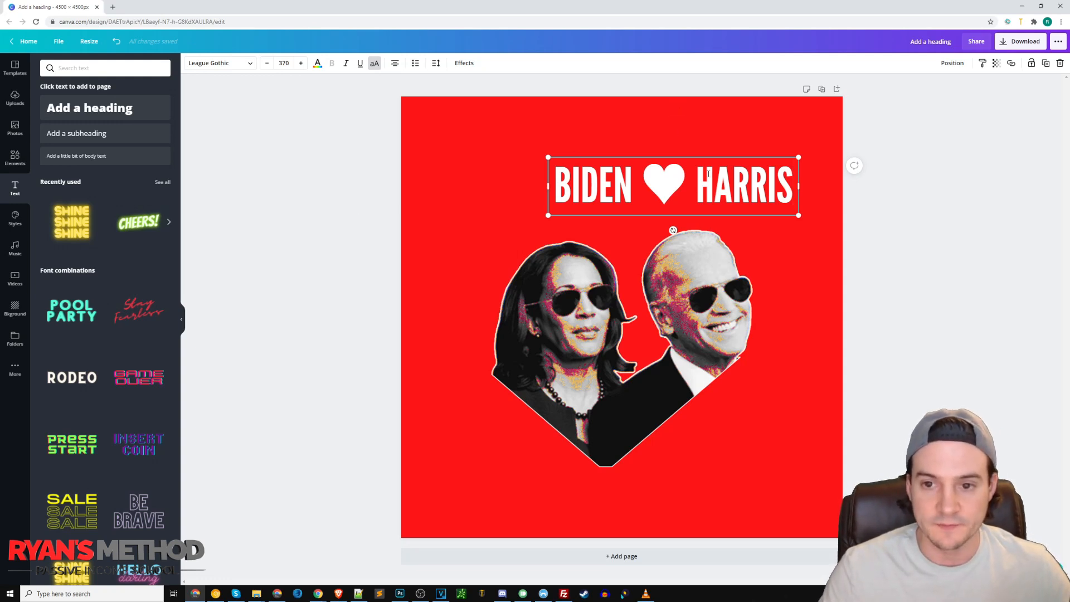
Center the BIDEN ❤ HARRIS text above the portraits and apply the Curve text effect to it.
left_click_drag(769, 186, 728, 170)
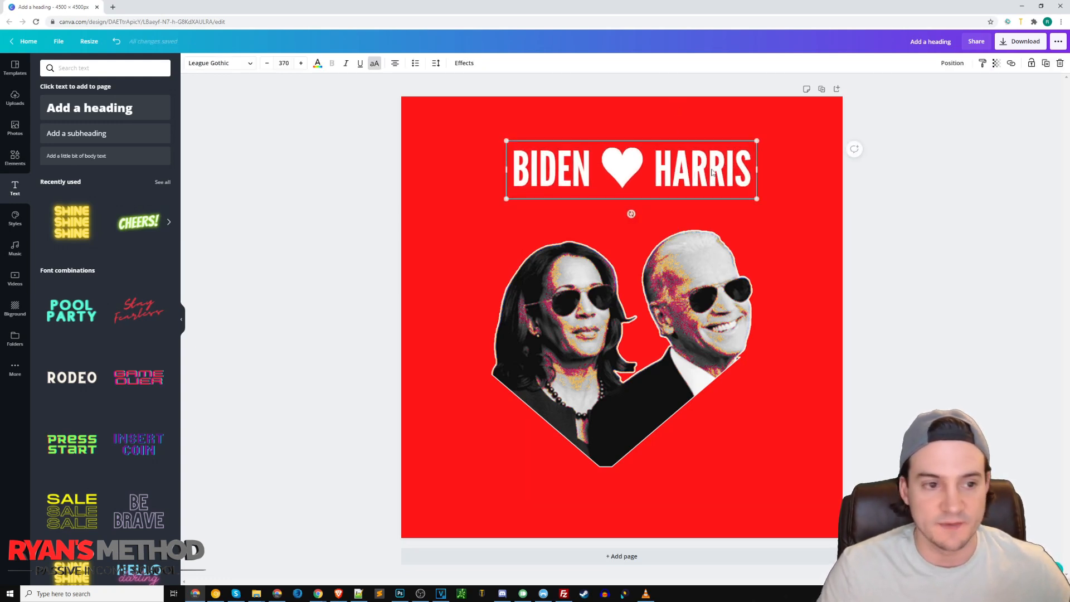
left_click(467, 65)
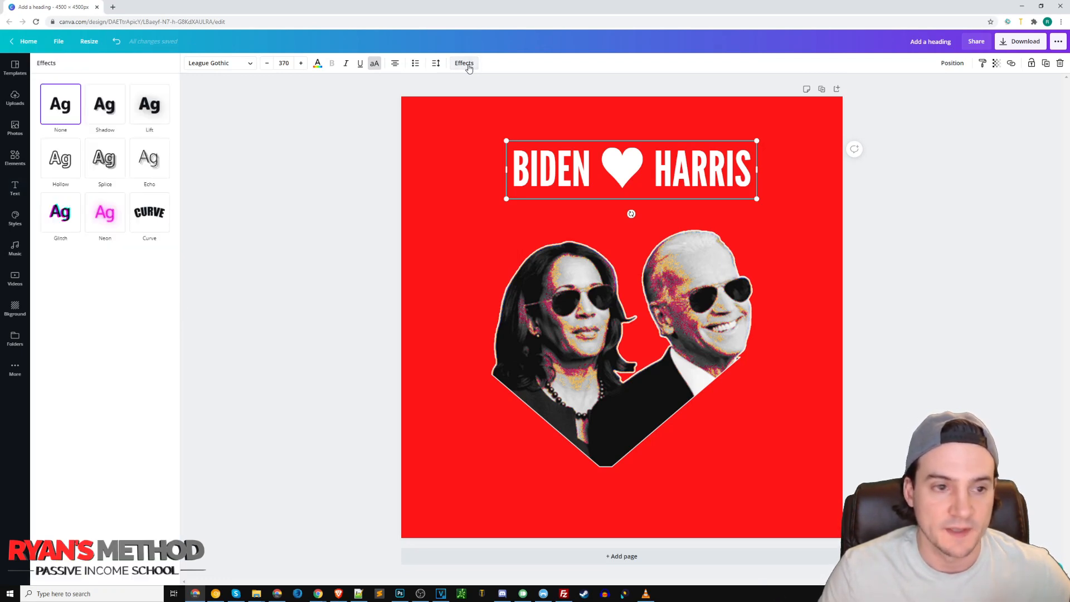
left_click(148, 215)
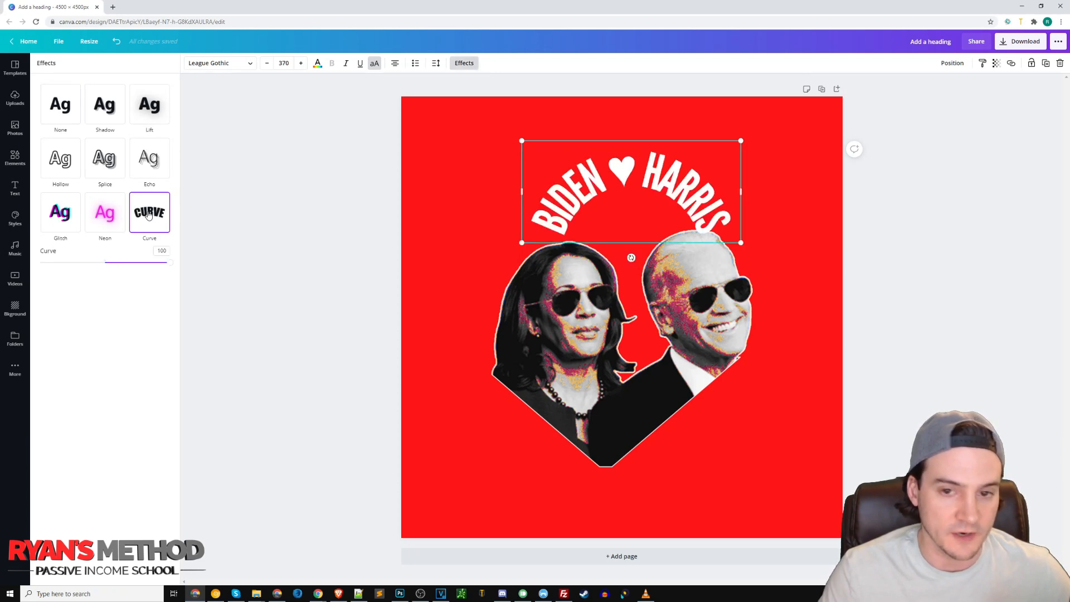
Try the text's Curve amount at -100 and 0, and return it to 100.
left_click_drag(172, 269, 34, 262)
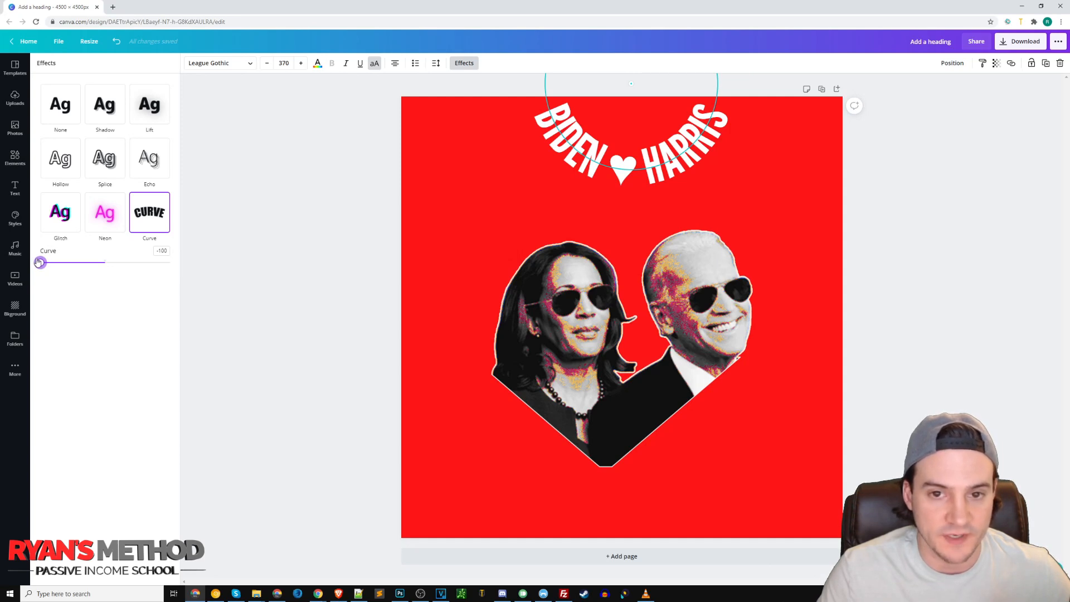
left_click_drag(39, 262, 105, 263)
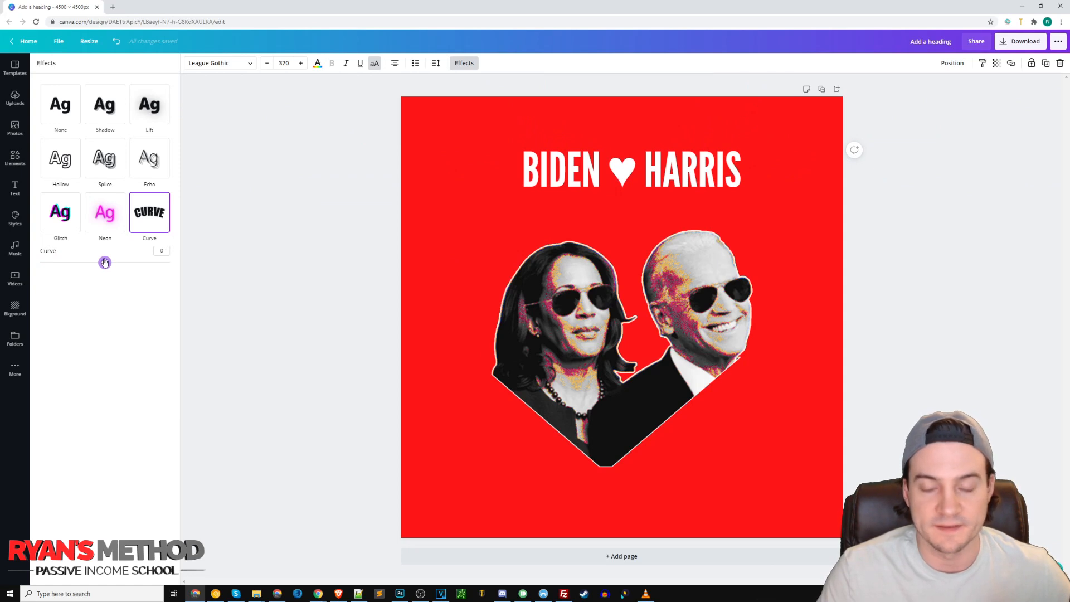
left_click_drag(105, 263, 335, 243)
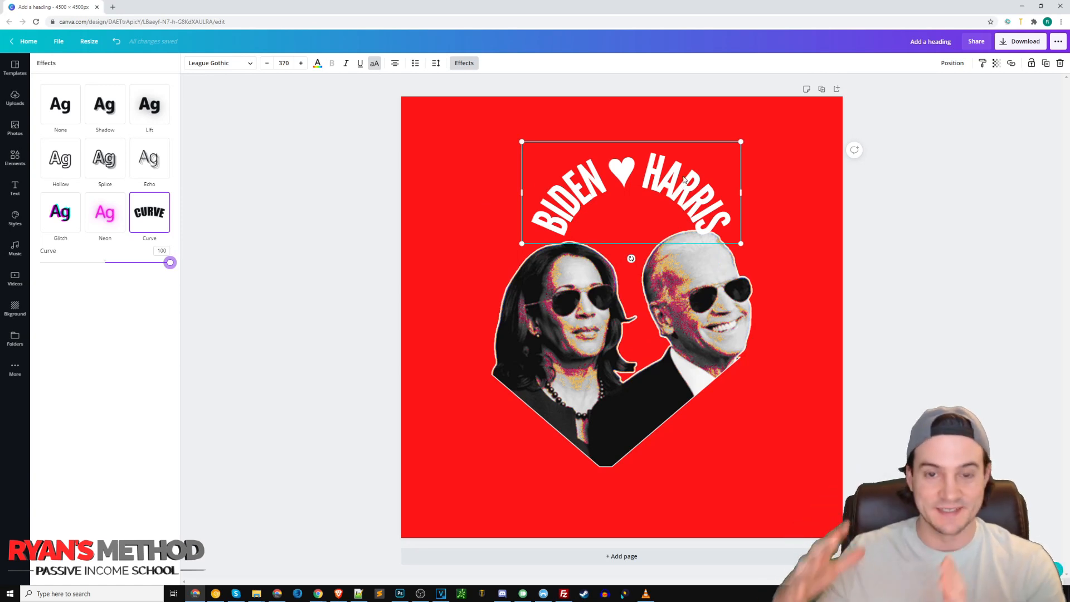
Move the curved text up clear of the portraits and slightly widen its letter spacing.
left_click_drag(692, 179, 687, 147)
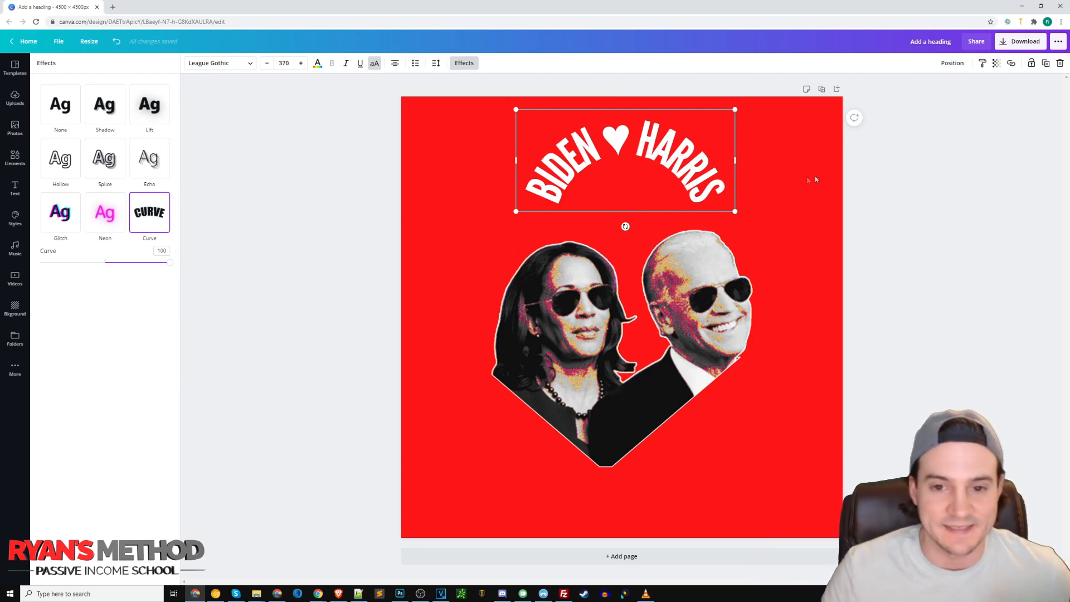
left_click(673, 149)
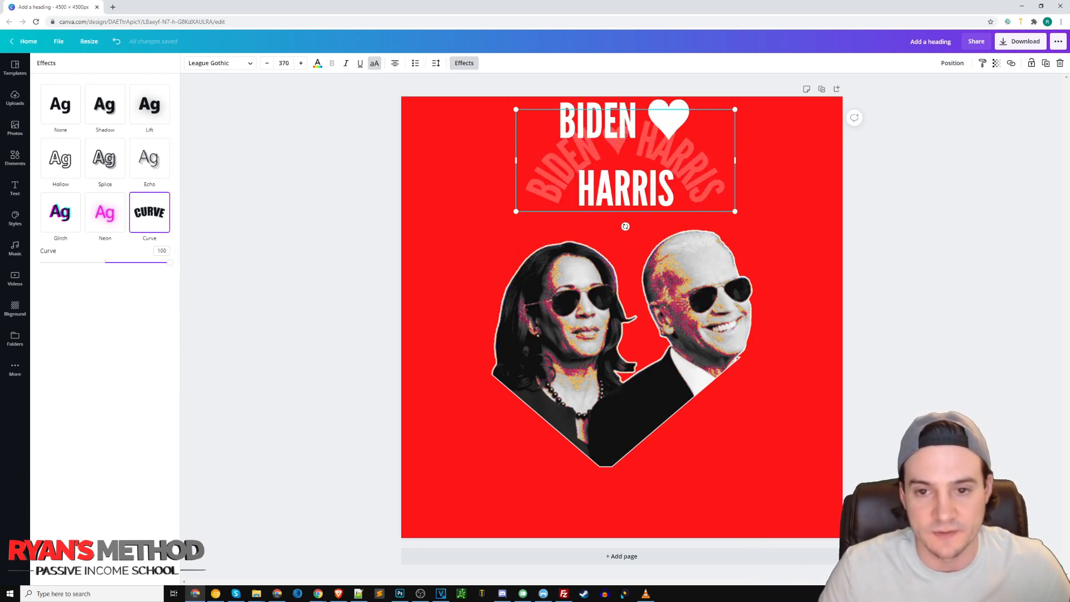
key("ctrl+a")
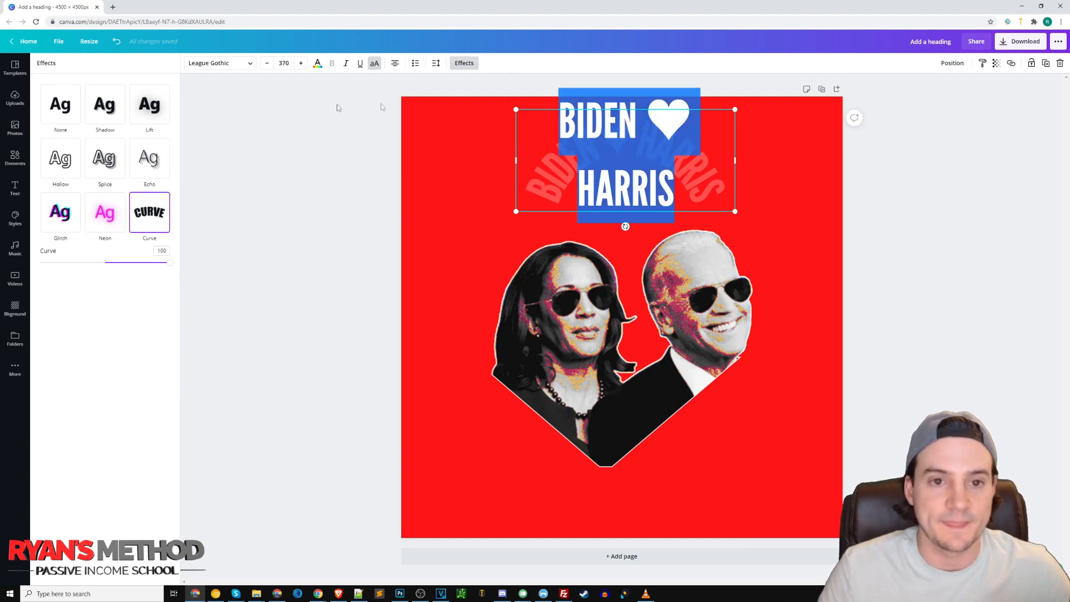
left_click(437, 64)
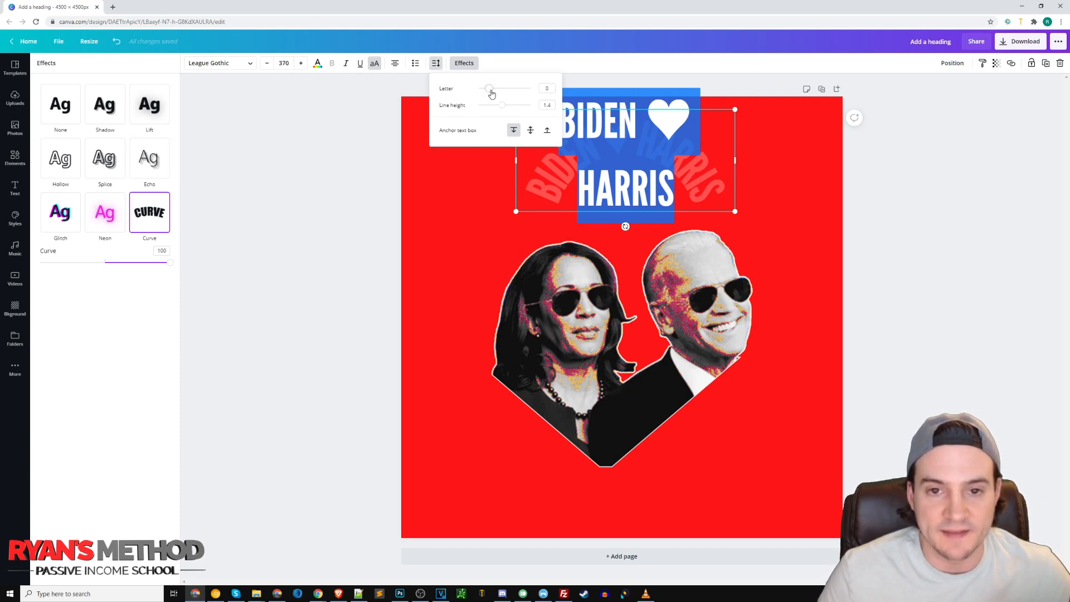
mouse_move(493, 92)
left_mouse_down()
mouse_move(505, 93)
mouse_move(491, 92)
left_mouse_up()
left_click(650, 87)
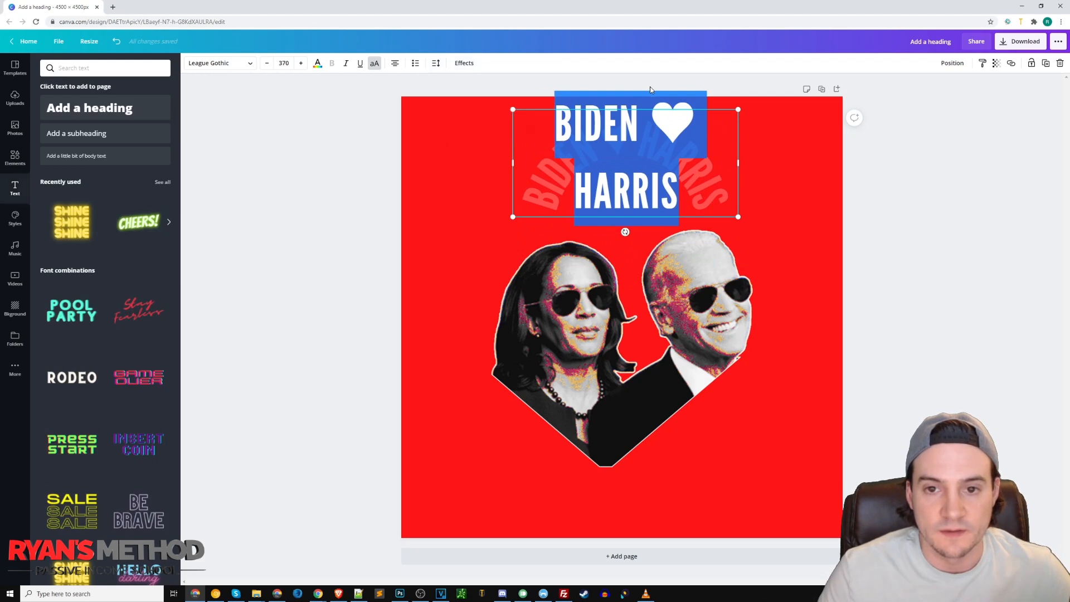
left_click(903, 190)
Shift the curved text toward the canvas's upper-left corner and set its font size to 400.
left_click(629, 161)
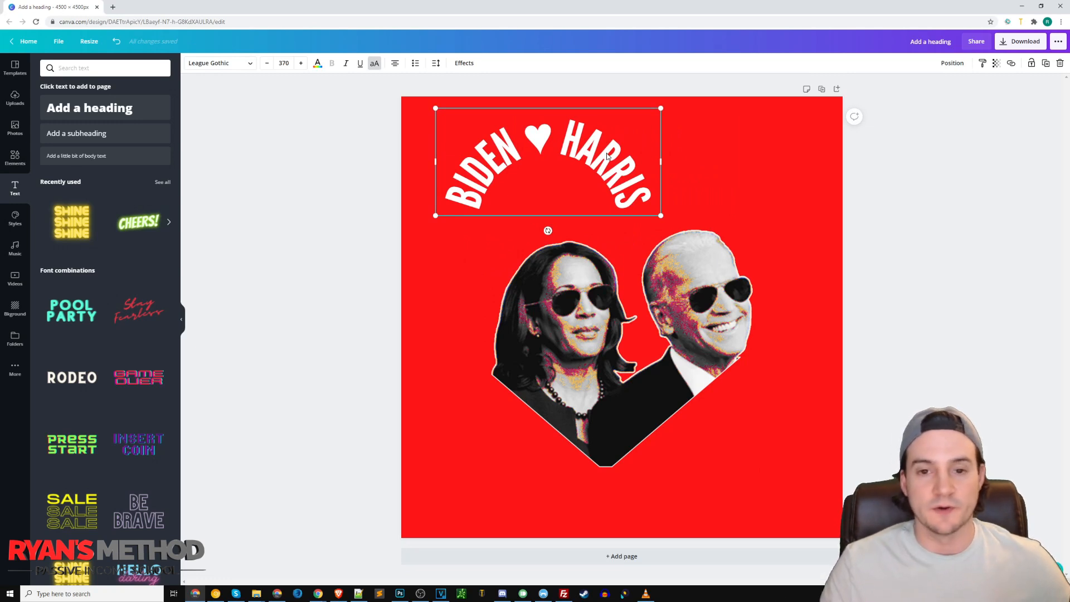
left_click(608, 156)
key("ctrl+a")
left_click(285, 63)
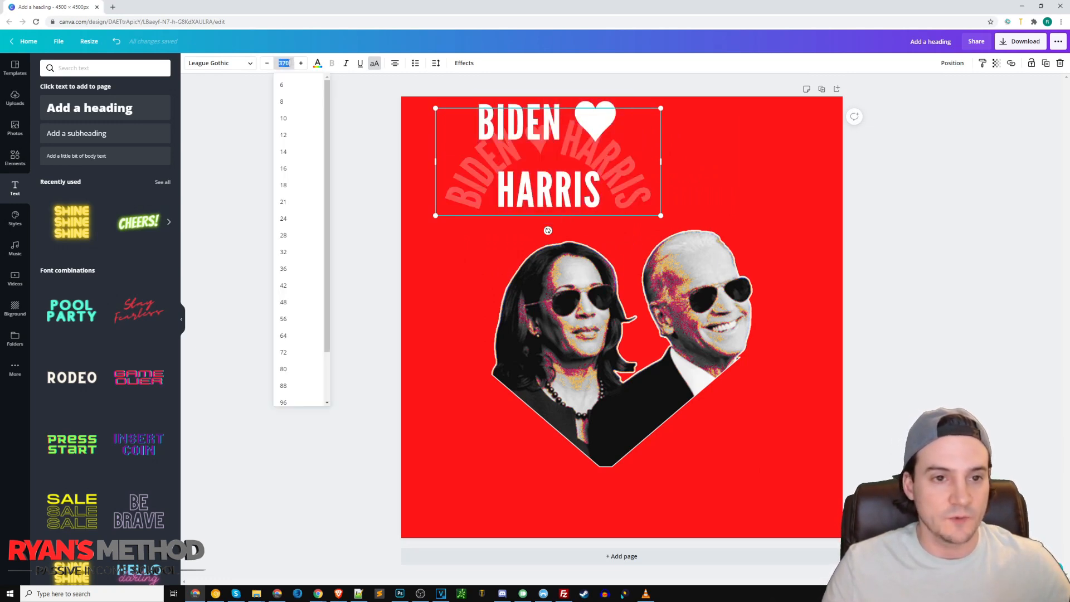
type("400")
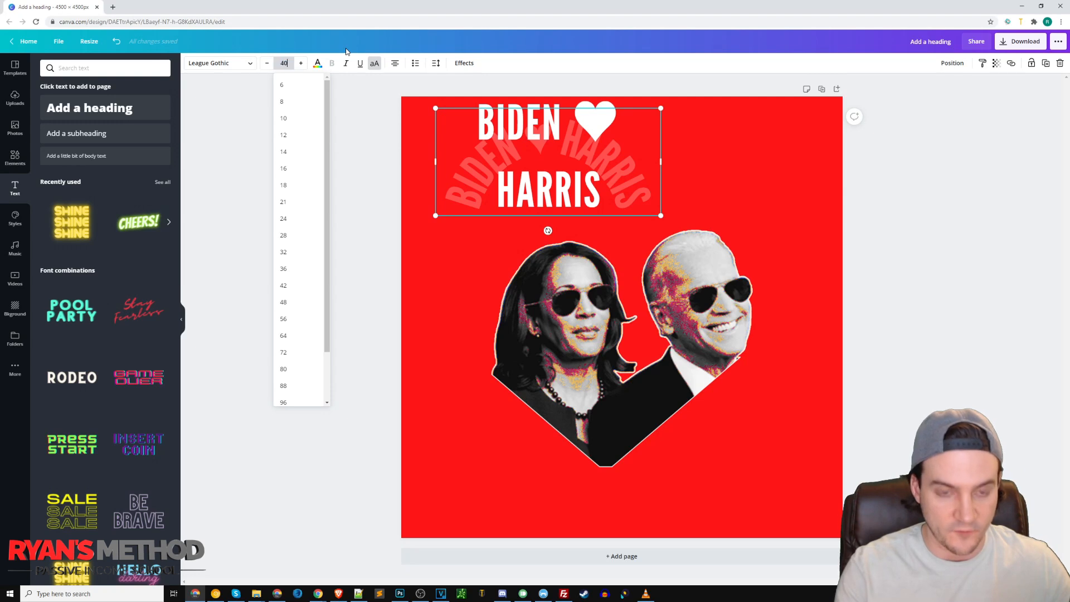
key("Return")
key("Escape")
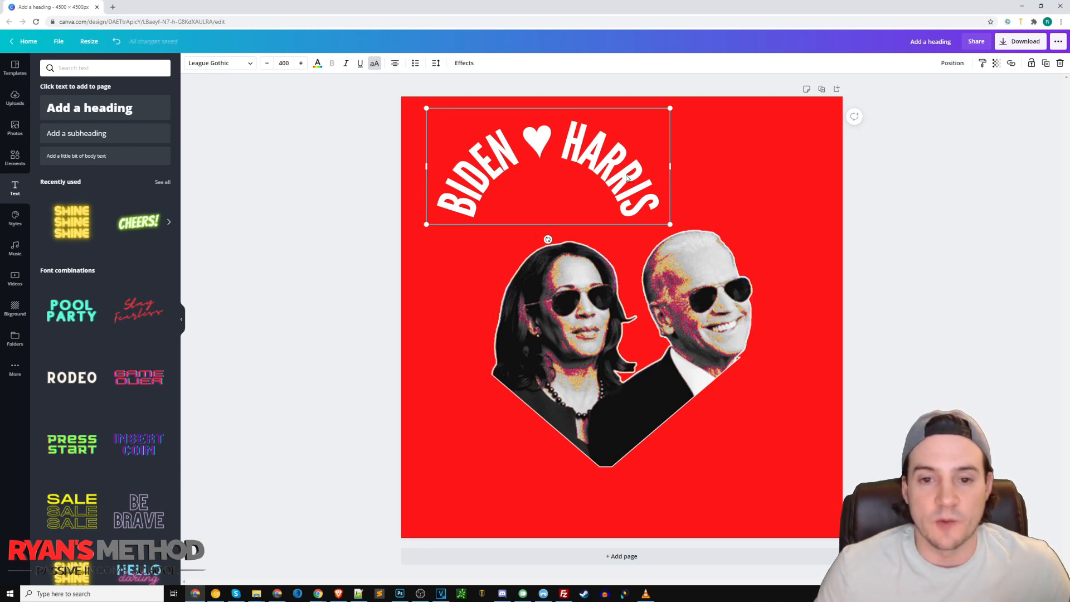
Rotate the curved text counter-clockwise and place it around the upper-left side of the portraits.
left_click_drag(612, 166, 601, 160)
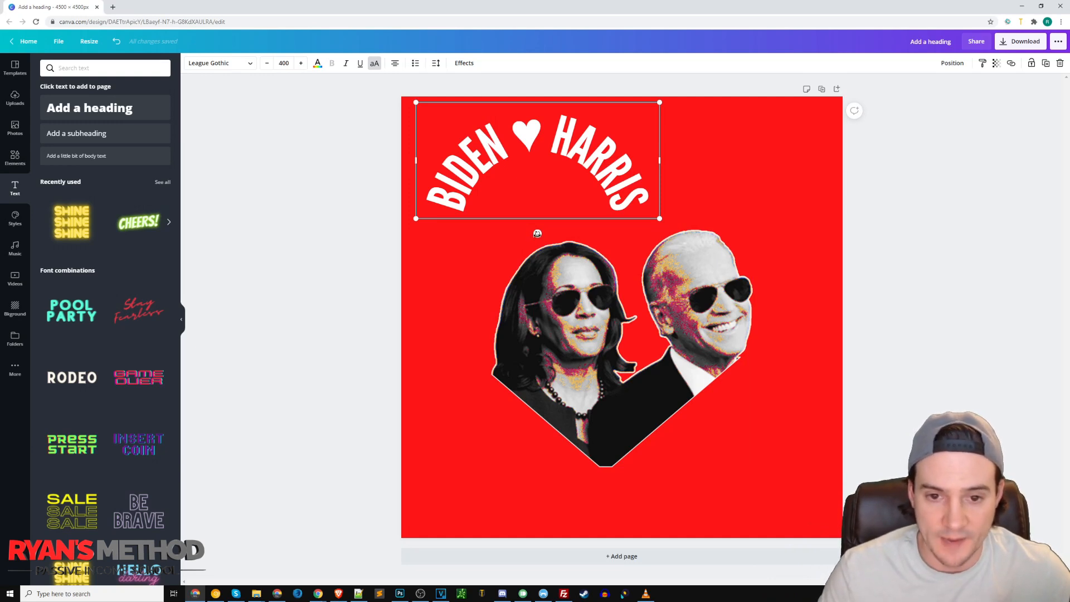
left_click_drag(537, 234, 489, 216)
left_click_drag(593, 153, 607, 153)
Scale down the portrait image and move it up toward the middle of the canvas.
left_click(689, 349)
left_click_drag(753, 467, 701, 422)
left_click_drag(621, 321, 647, 294)
Fine-tune the rotation and position of the curved text so it arcs around the left portrait.
left_click(536, 137)
left_click_drag(615, 254, 615, 266)
left_click(589, 140)
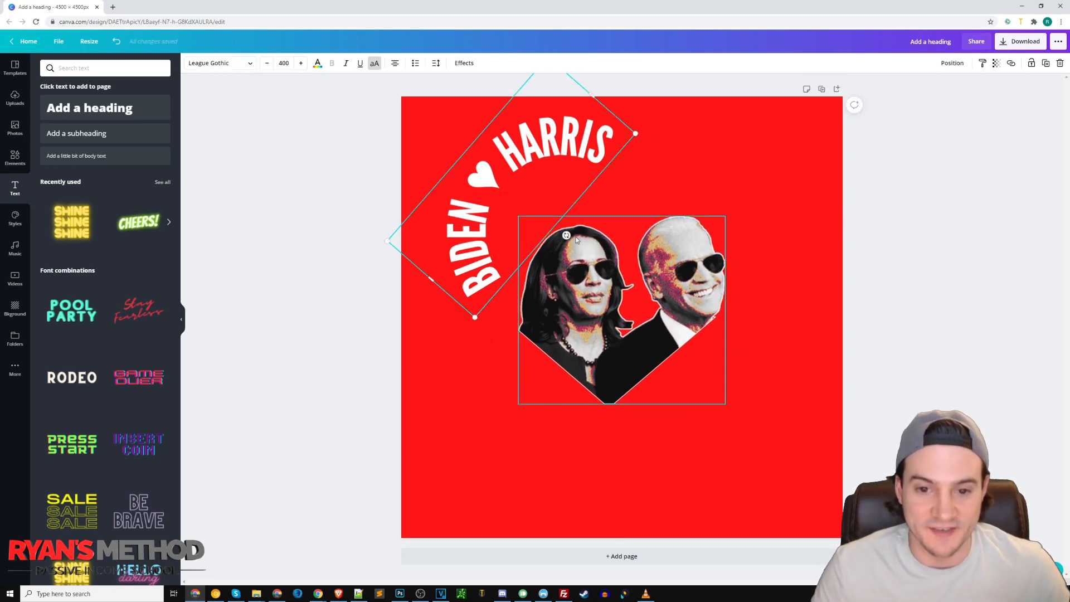
left_click_drag(566, 234, 589, 235)
left_click_drag(567, 150, 563, 148)
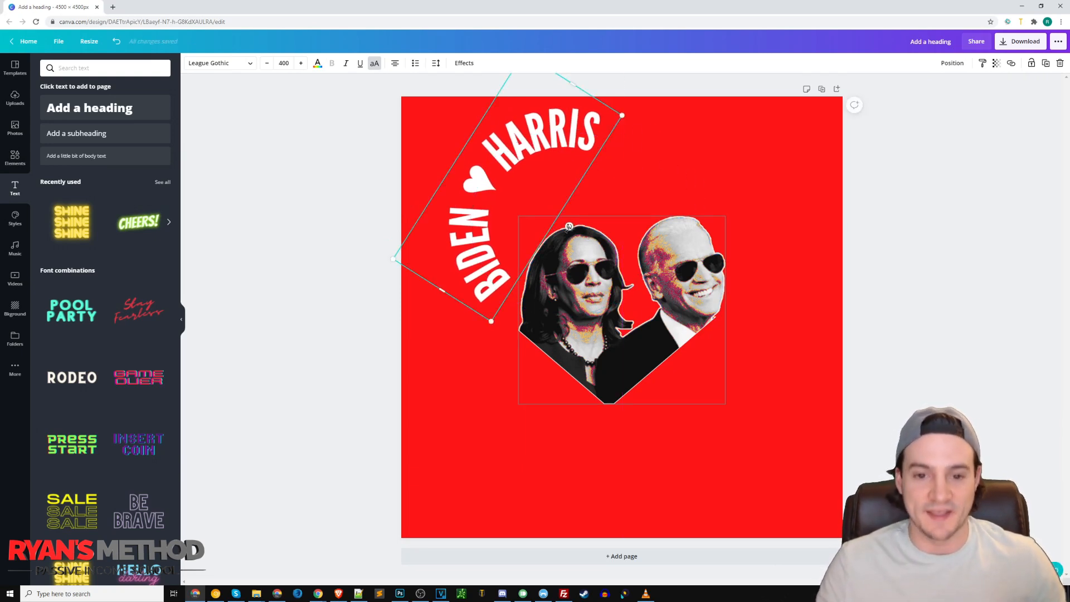
left_click_drag(570, 227, 568, 229)
left_click(594, 113)
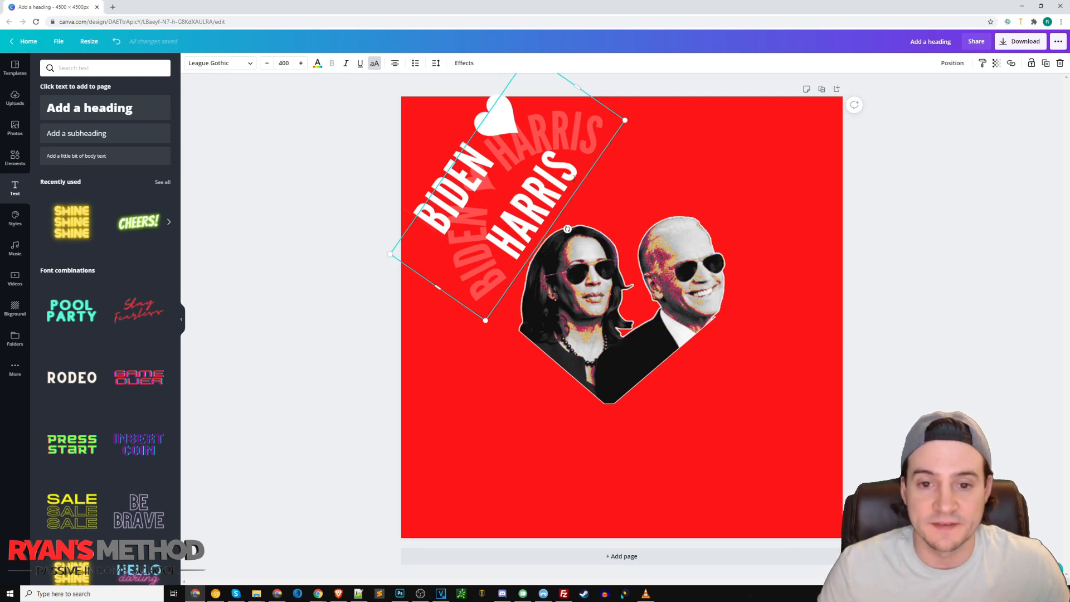
left_click_drag(580, 186, 582, 187)
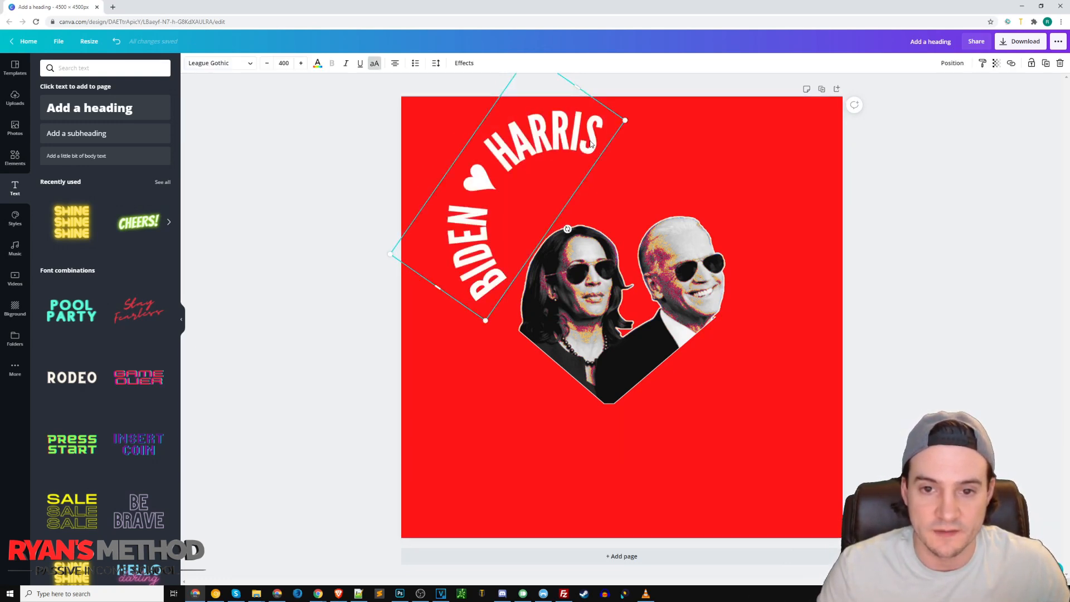
Duplicate the curved text, rotate the copy clockwise and place it as a mirrored arc around the right portrait.
left_click_drag(591, 151, 744, 159)
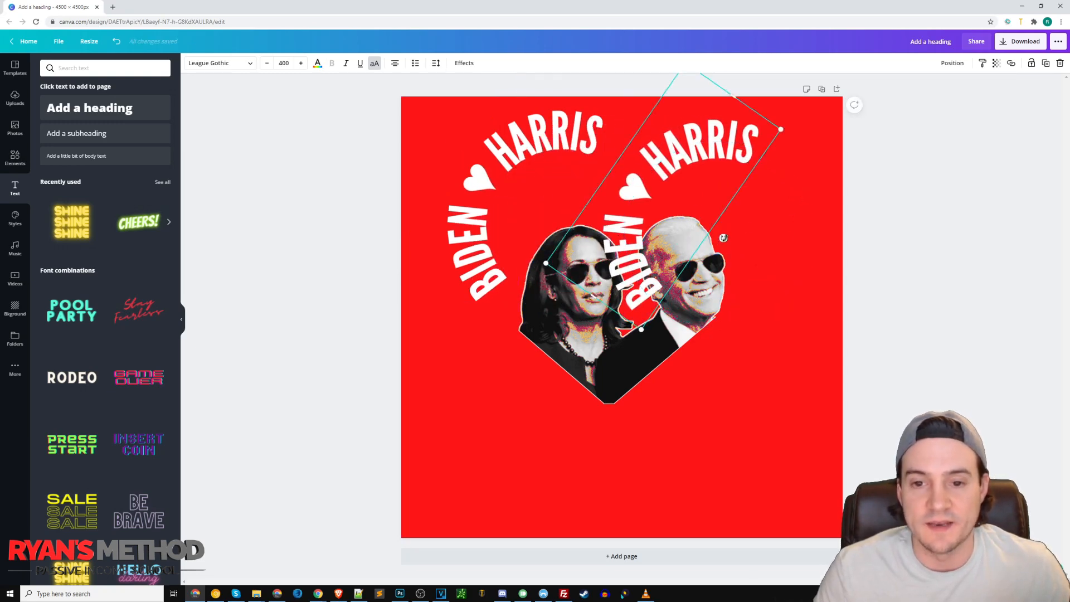
left_click_drag(723, 238, 601, 241)
left_click_drag(683, 173, 732, 164)
left_click_drag(627, 300, 627, 304)
left_click(783, 285)
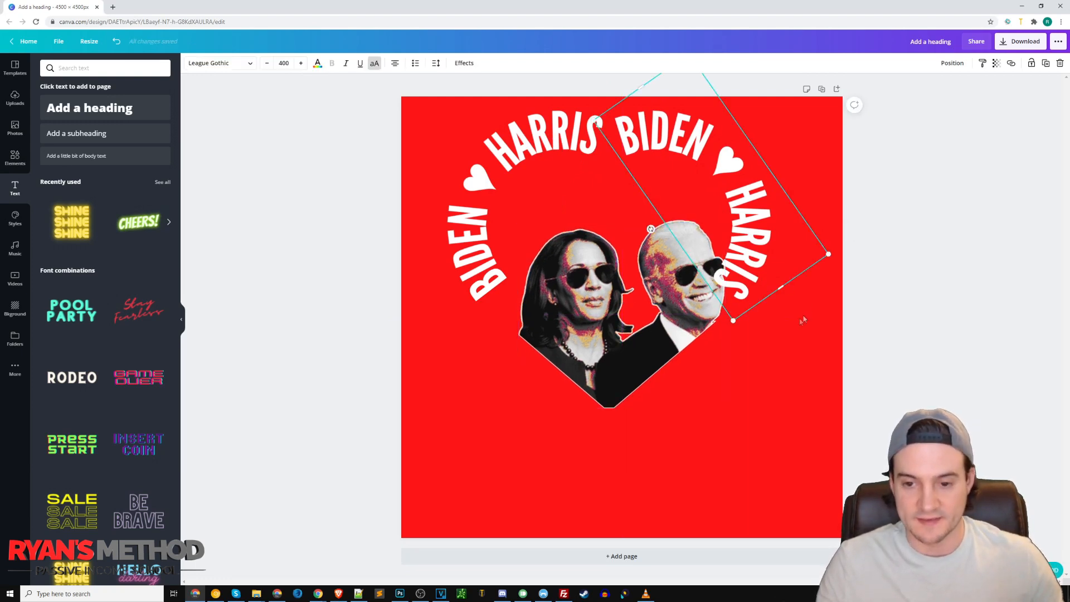
left_click_drag(650, 229, 660, 239)
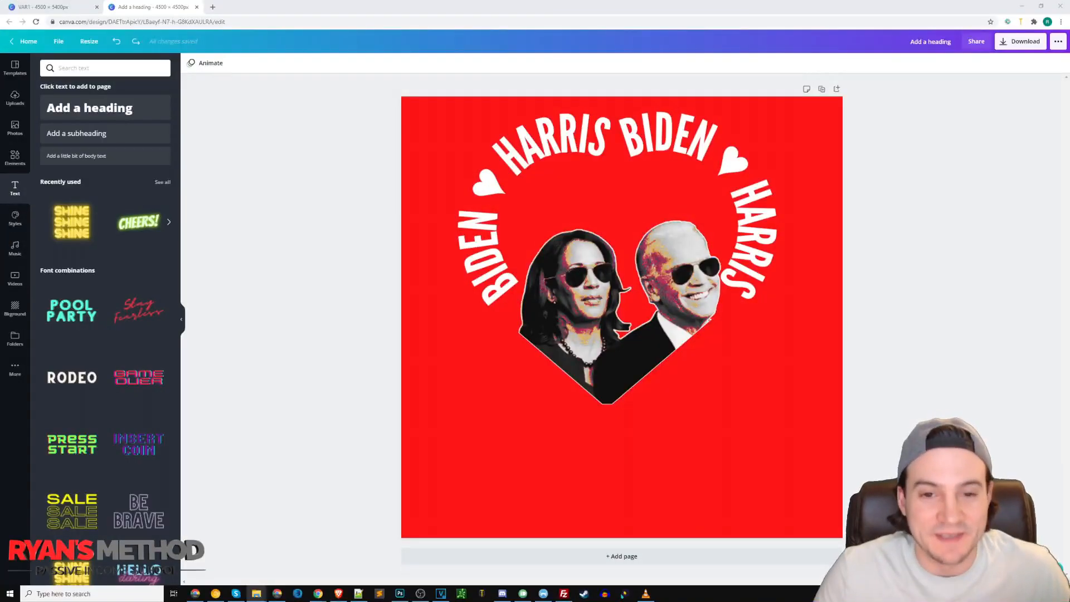
Change the left curved text's font to Open Sans and its size to 300.
left_click(554, 137)
left_click(553, 137)
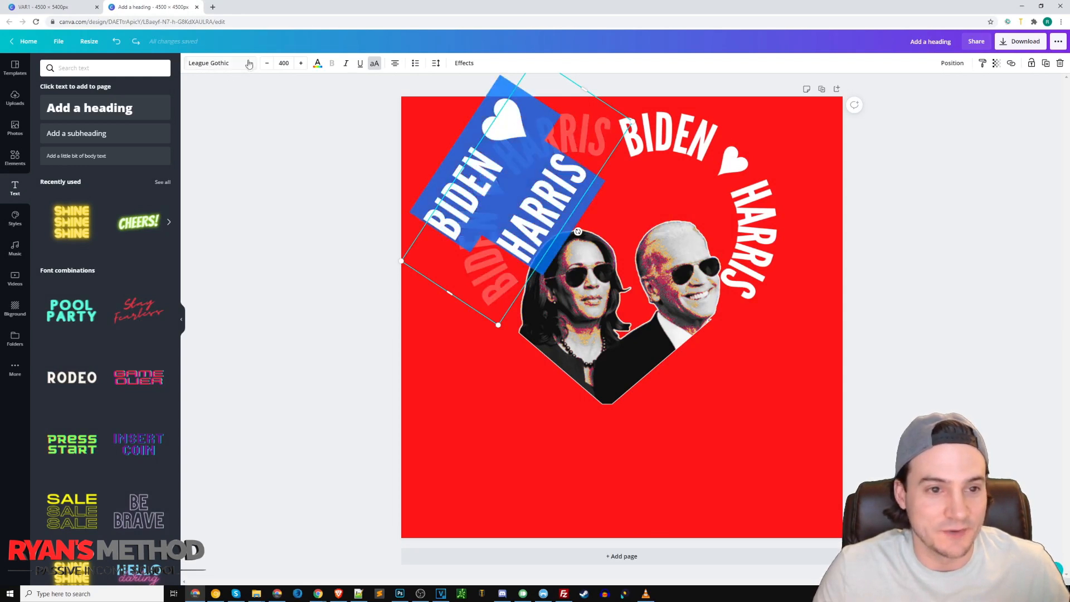
left_click(247, 61)
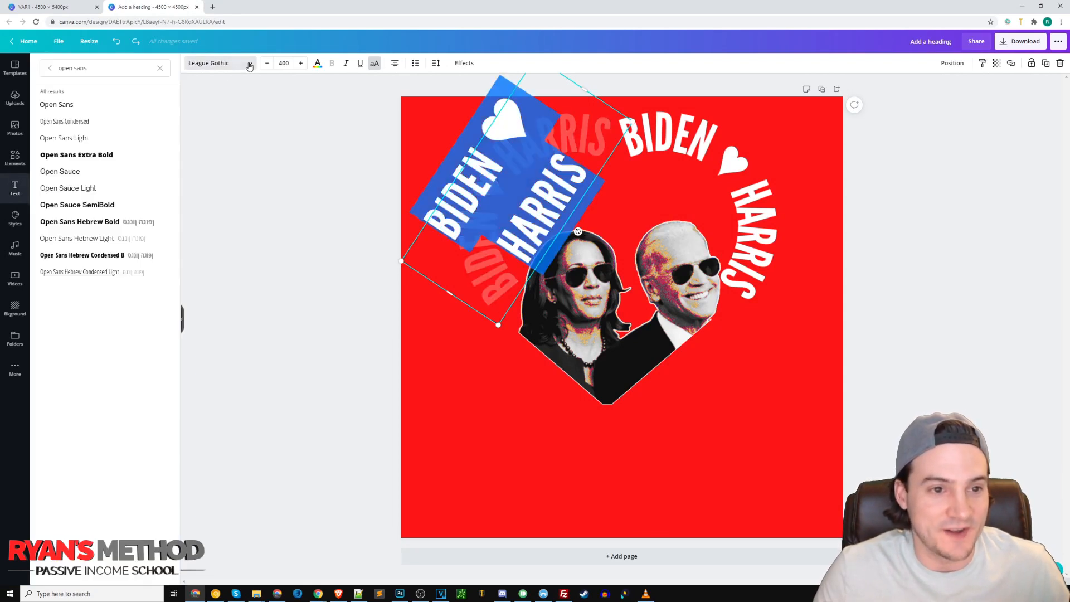
left_click(91, 110)
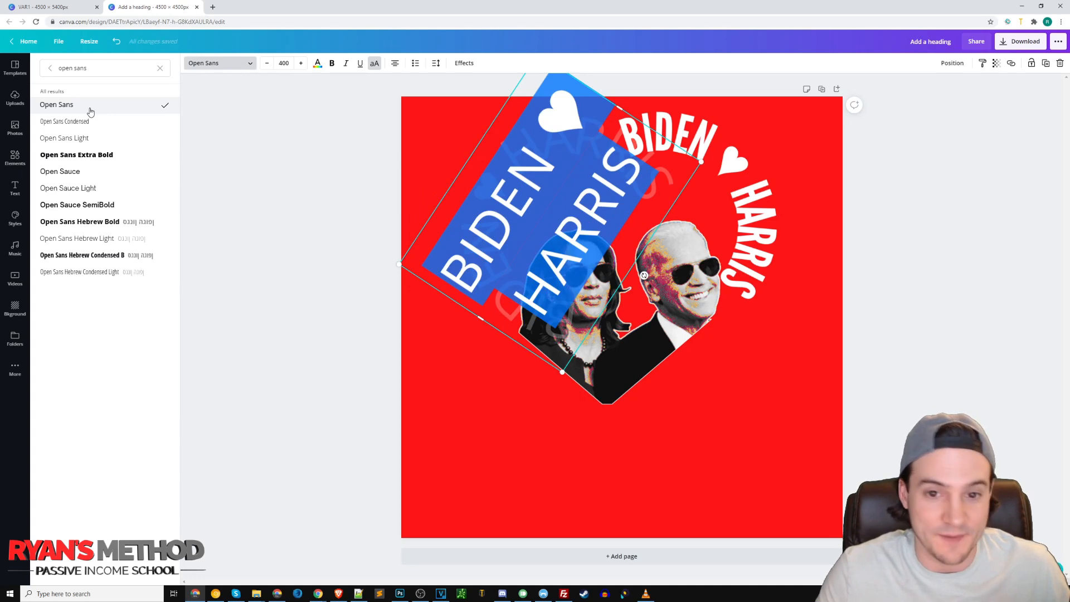
left_click_drag(283, 63, 217, 64)
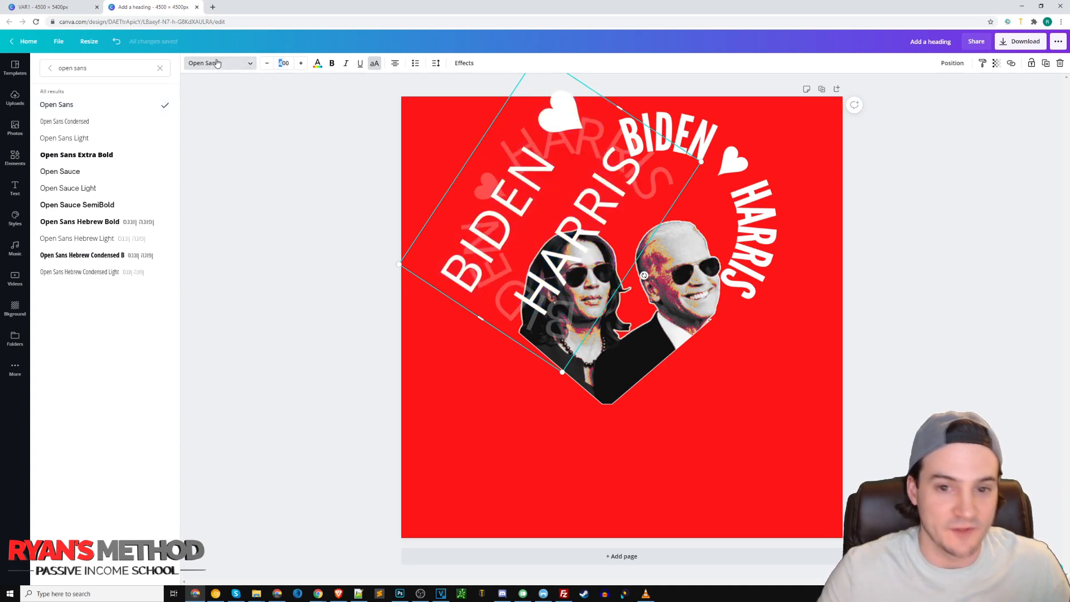
key("Return")
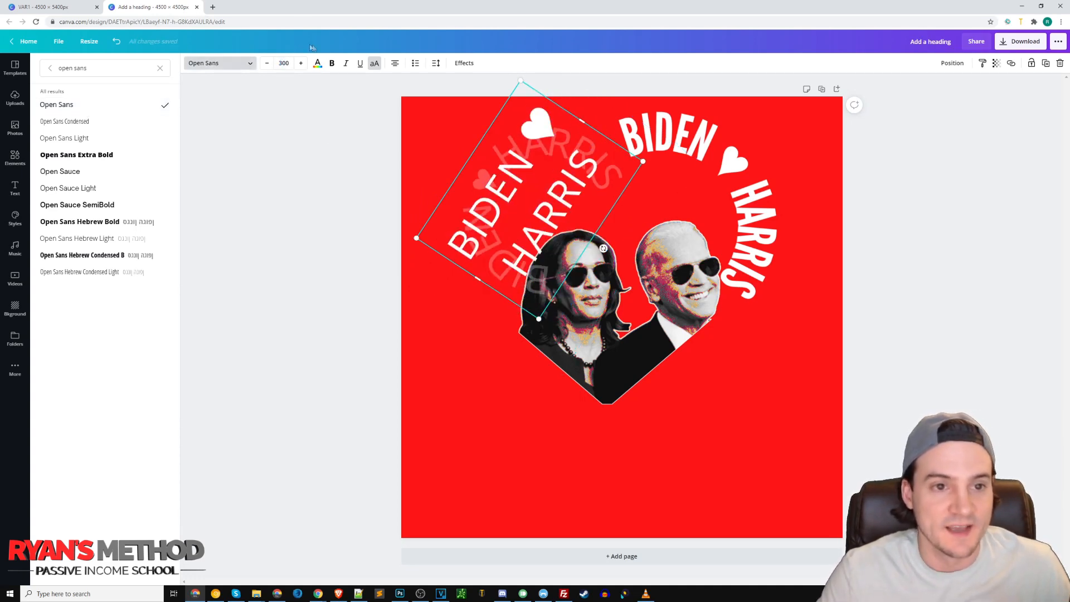
Make the left curved text bold and shift it up and to the left.
left_click(347, 129)
triple_click(510, 175)
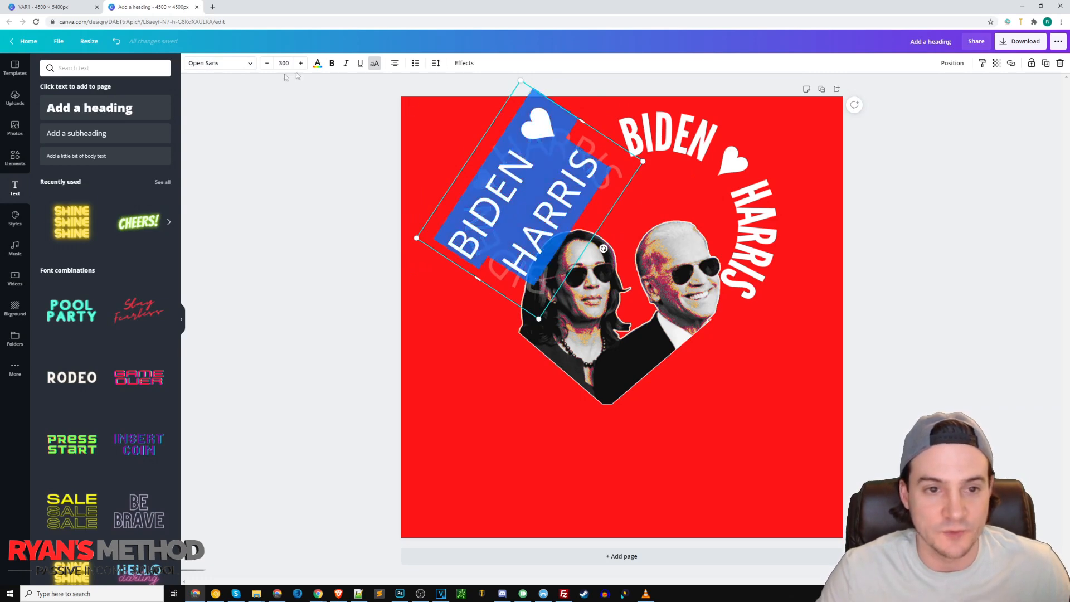
left_click(332, 64)
left_click(387, 172)
mouse_move(557, 152)
left_mouse_down()
mouse_move(534, 131)
mouse_move(565, 144)
left_mouse_up()
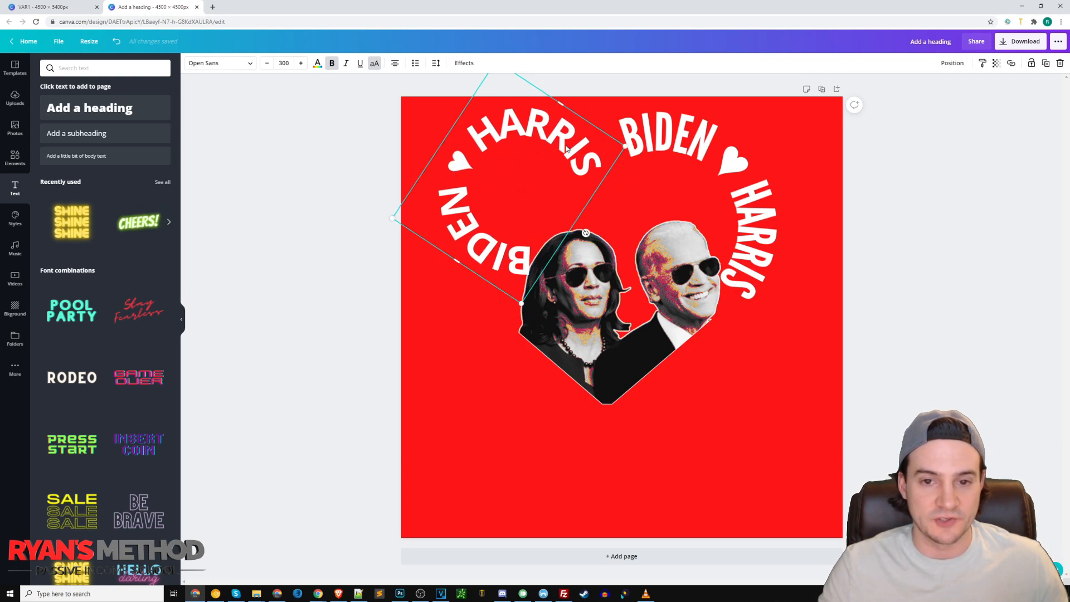
Set the left text's Curve amount to 80.
double_click(575, 154)
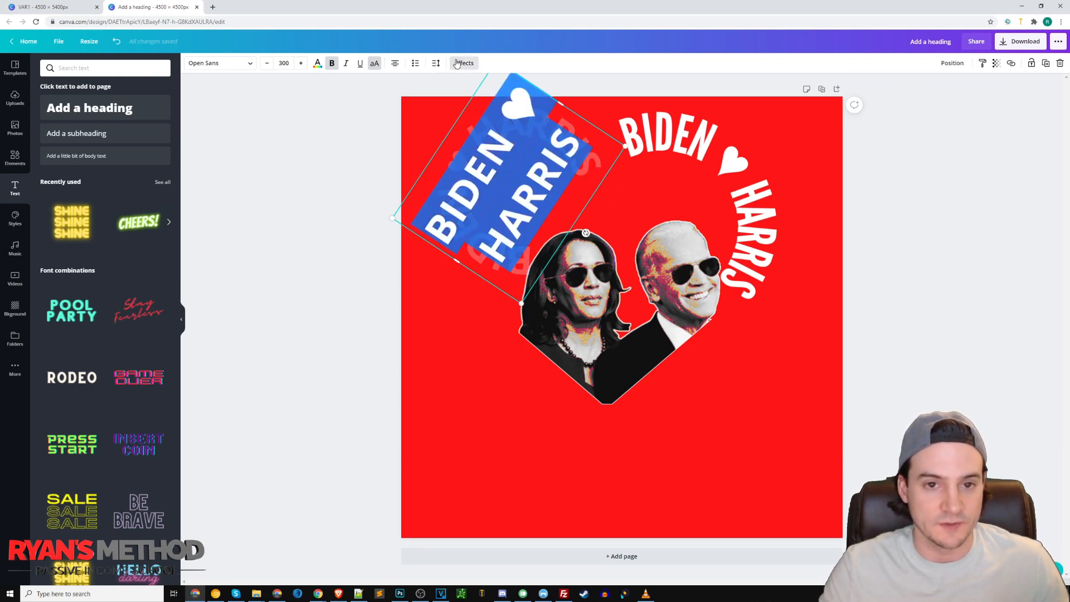
left_click(464, 63)
left_click(163, 250)
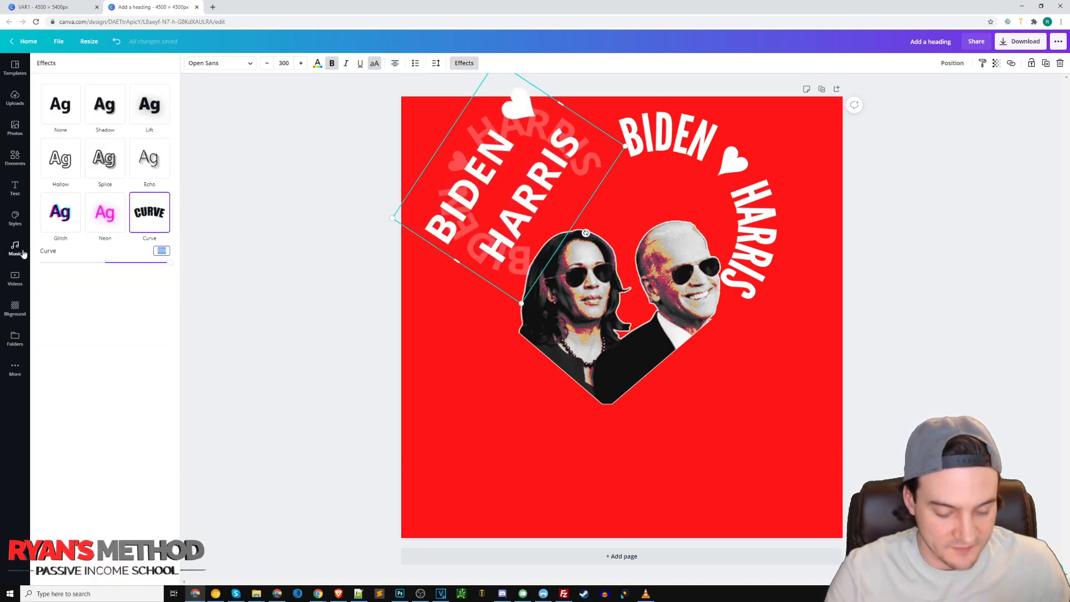
type("80")
key("Return")
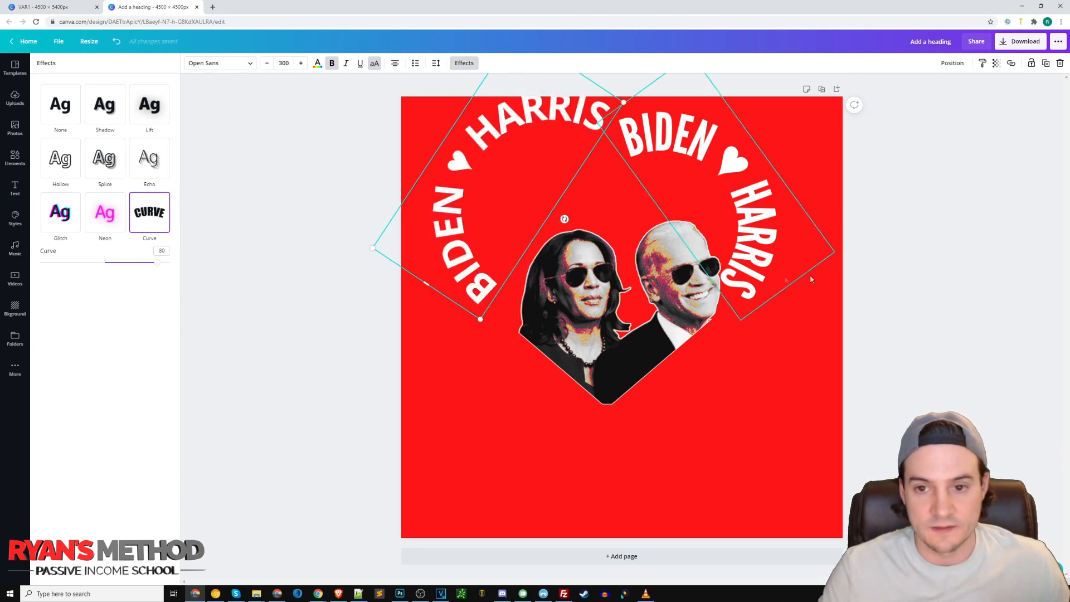
Adjust the left text's rotation and position so its arc sits fully on the canvas beside the left portrait.
left_click_drag(565, 219, 577, 232)
left_click_drag(573, 233, 565, 235)
left_click_drag(563, 188, 567, 189)
Replace the League Gothic arc on the right with a duplicate of the Open Sans arc, rotated clockwise to mirror the left one.
left_click(676, 130)
key("Delete")
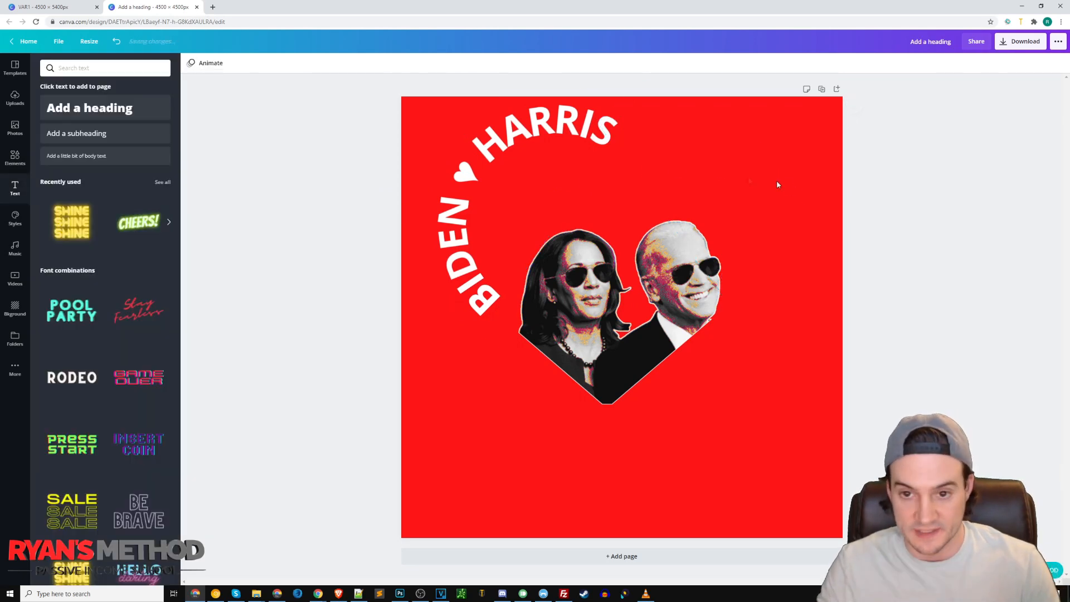
left_click(614, 145)
left_click_drag(614, 145, 774, 148)
left_click_drag(731, 238, 563, 264)
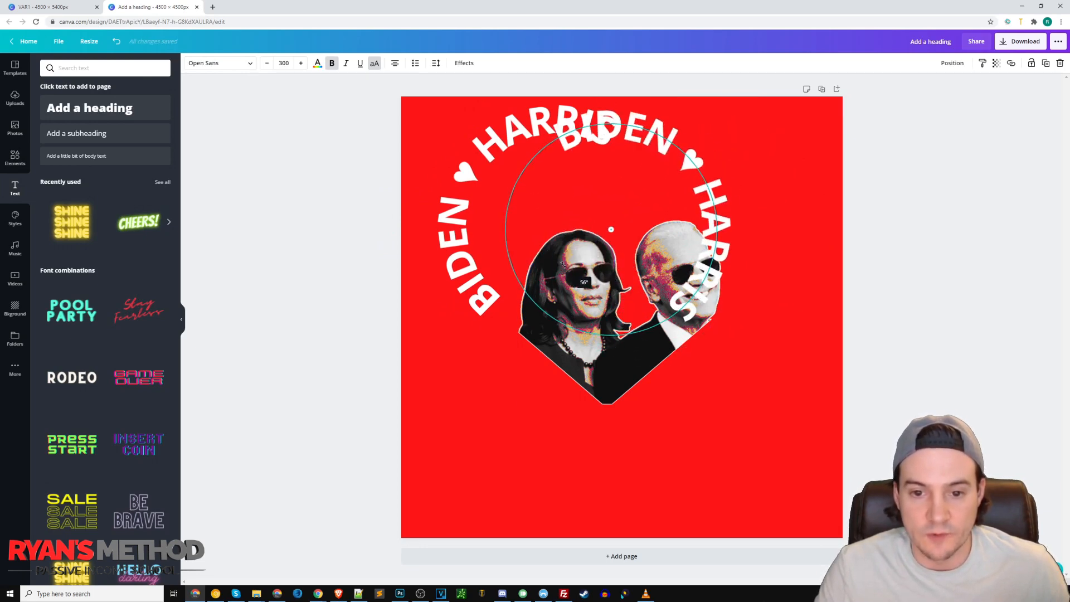
left_click_drag(645, 222, 715, 217)
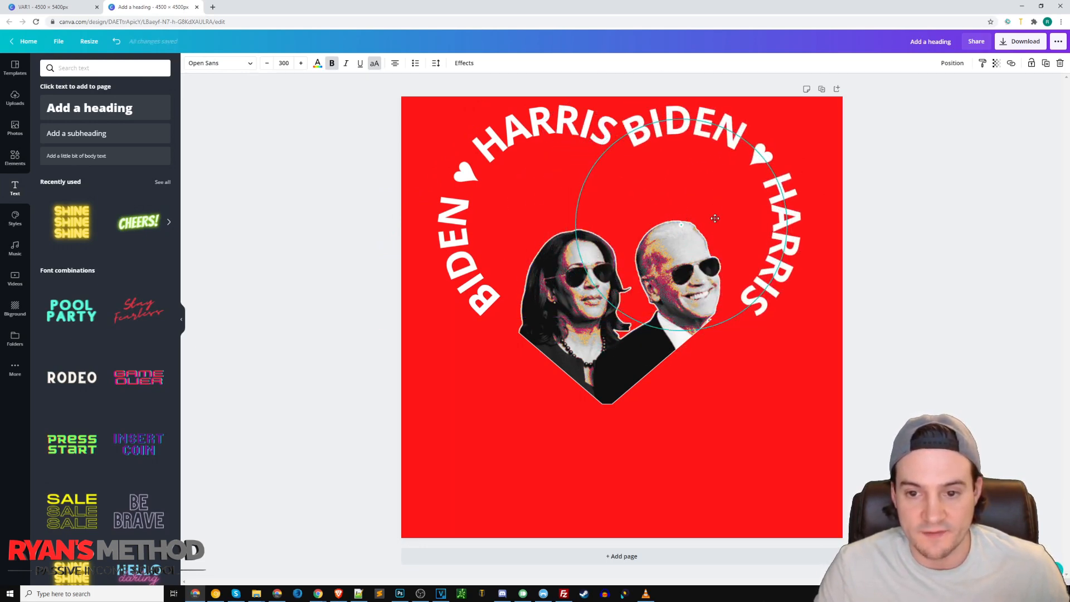
Enlarge the portrait image slightly and center it lower between the two text arcs.
left_click(704, 250)
left_click_drag(715, 239, 688, 255)
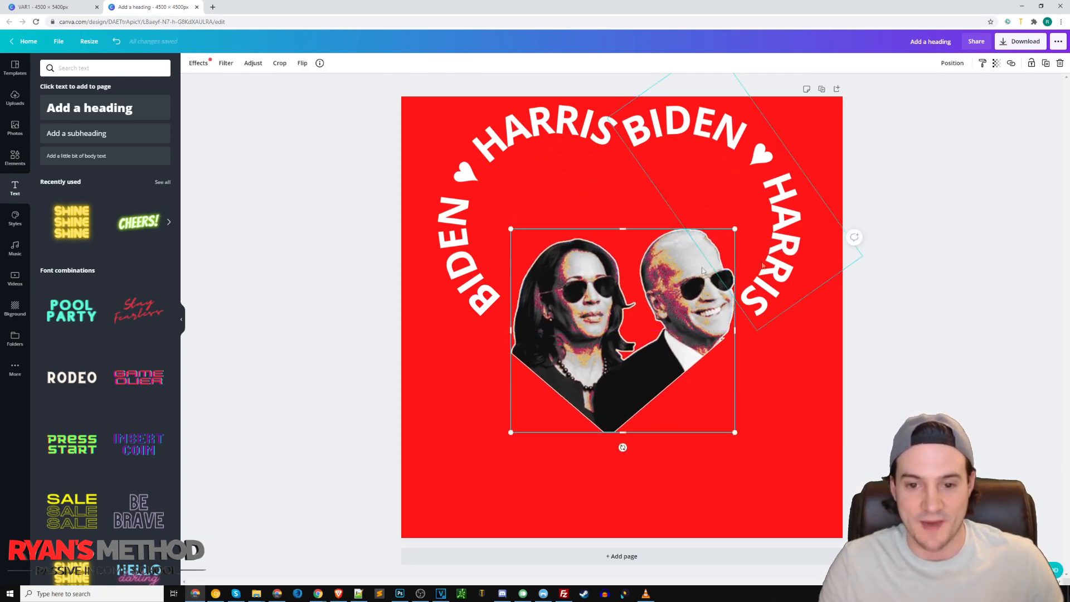
left_click(919, 231)
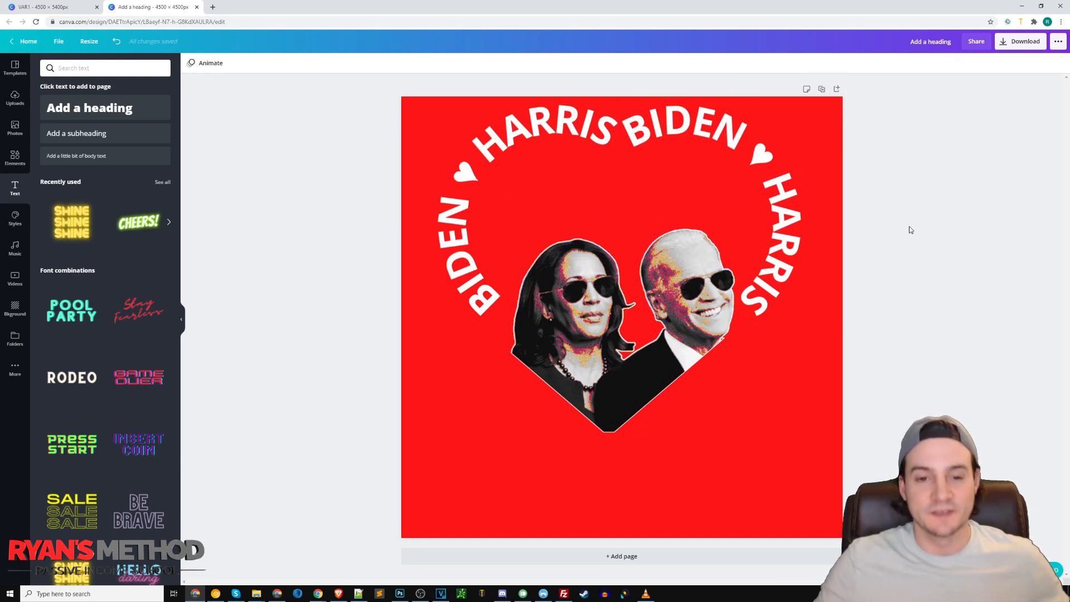
Fine-tune the left BIDEN ❤ HARRIS arc's rotation and shift it slightly outward, opening a gap between the two arcs.
left_click(495, 174)
left_click_drag(574, 234, 576, 230)
left_click_drag(499, 173, 489, 178)
left_click(803, 262)
left_click(492, 209)
left_click_drag(561, 235, 559, 236)
Rotate the right BIDEN ❤ HARRIS arc slightly clockwise and lower it a little to match the left arc.
left_click(797, 245)
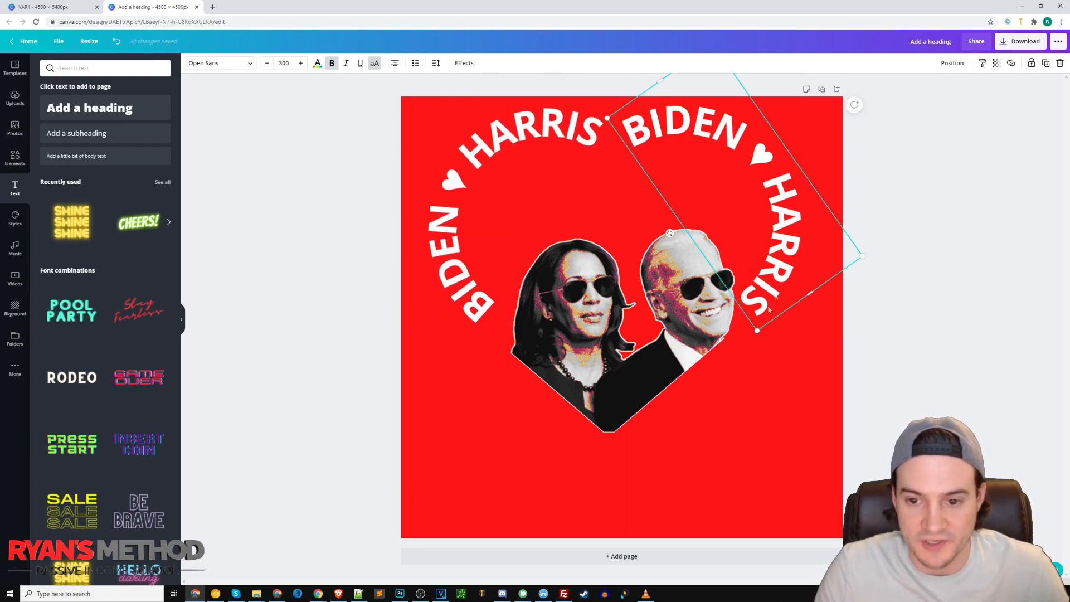
left_click_drag(670, 233, 661, 234)
left_click_drag(752, 225, 752, 233)
Nudge the two-portrait image slightly left and up to center it between the text arcs.
left_click(726, 315)
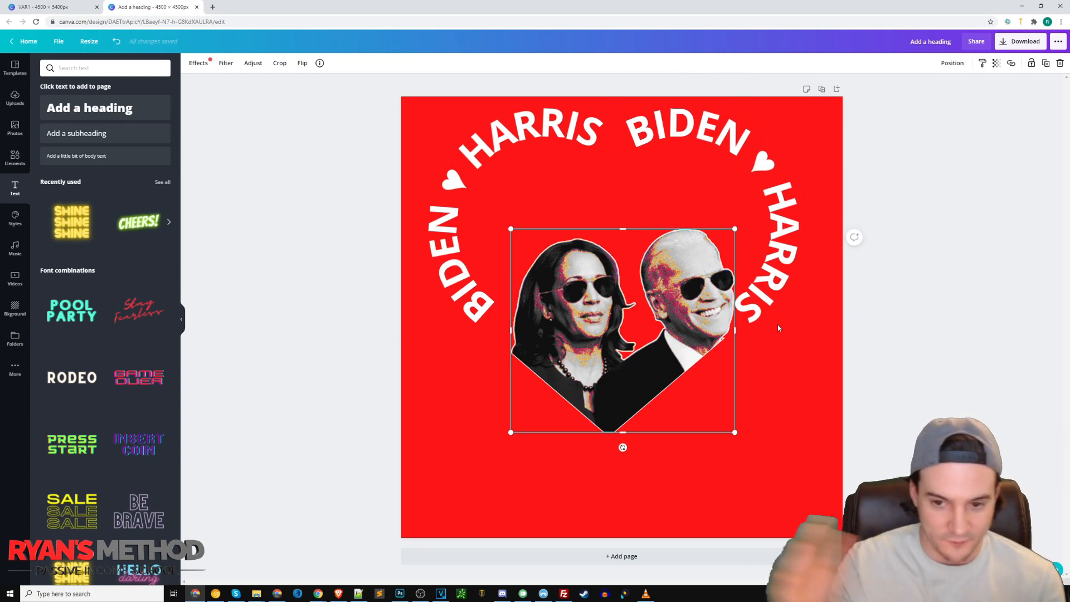
left_click_drag(665, 300, 661, 294)
left_click(595, 176)
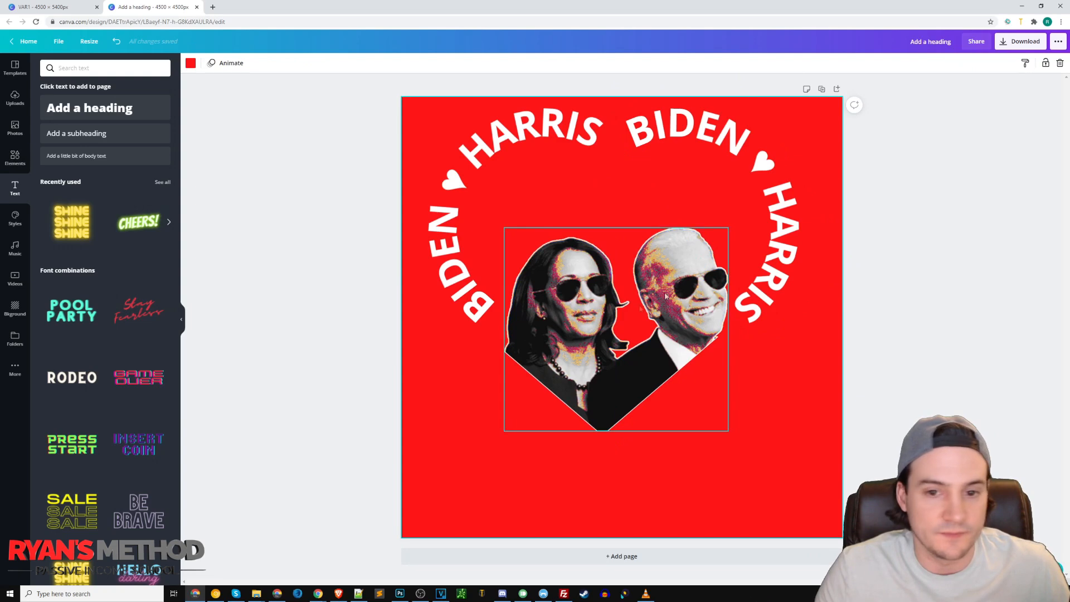
Duplicate the right text arc, move the copy over the lower part of the portraits and rotate it level.
left_click(758, 284)
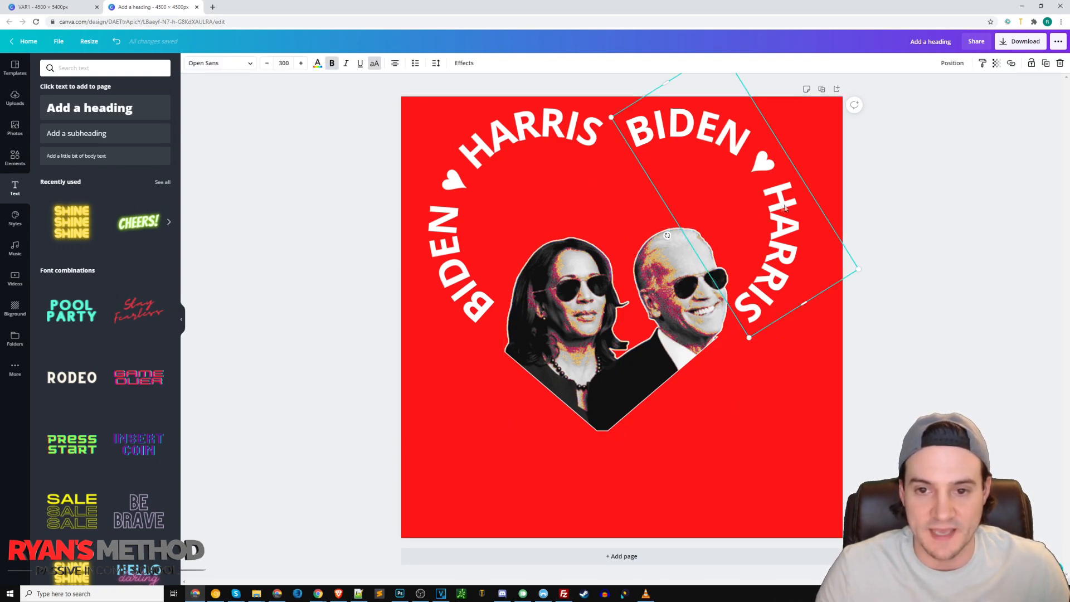
key("ctrl+v")
left_click_drag(672, 222, 598, 456)
double_click(625, 455)
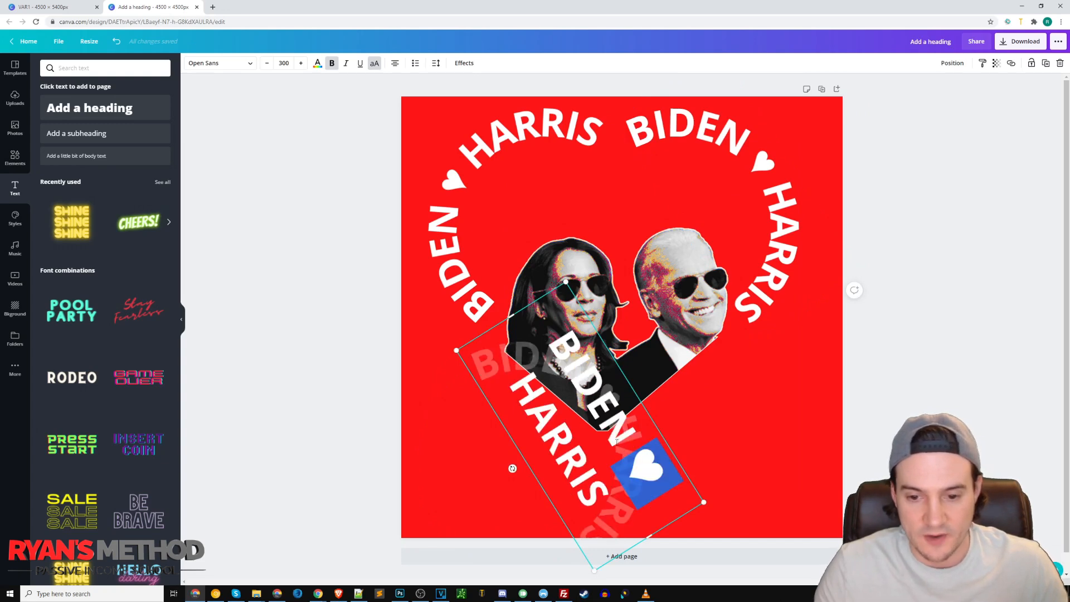
left_click_drag(512, 468, 581, 493)
Delete the words BIDEN and HARRIS from the duplicated text so that only the heart remains.
left_click(636, 411)
key("shift+Left")
key("shift+Left")
key("shift+Left")
key("shift+Left")
key("shift+Left")
key("shift+Left")
key("BackSpace")
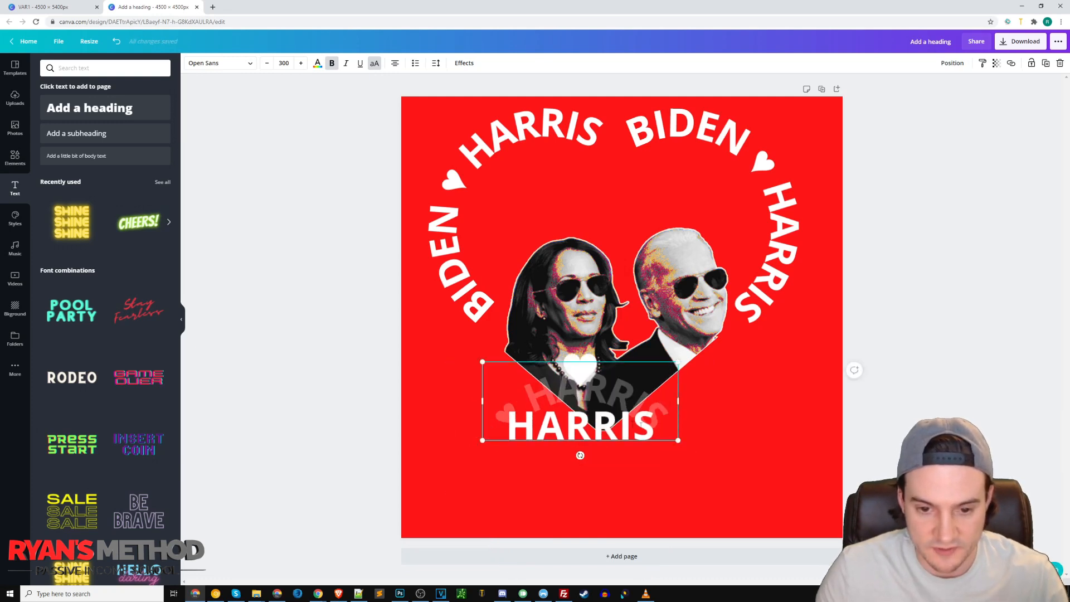
left_click_drag(513, 427, 659, 432)
key("BackSpace")
left_click(664, 449)
Move the single heart into the gap between HARRIS and BIDEN where the two arcs meet.
left_click(576, 392)
left_click_drag(576, 392, 615, 146)
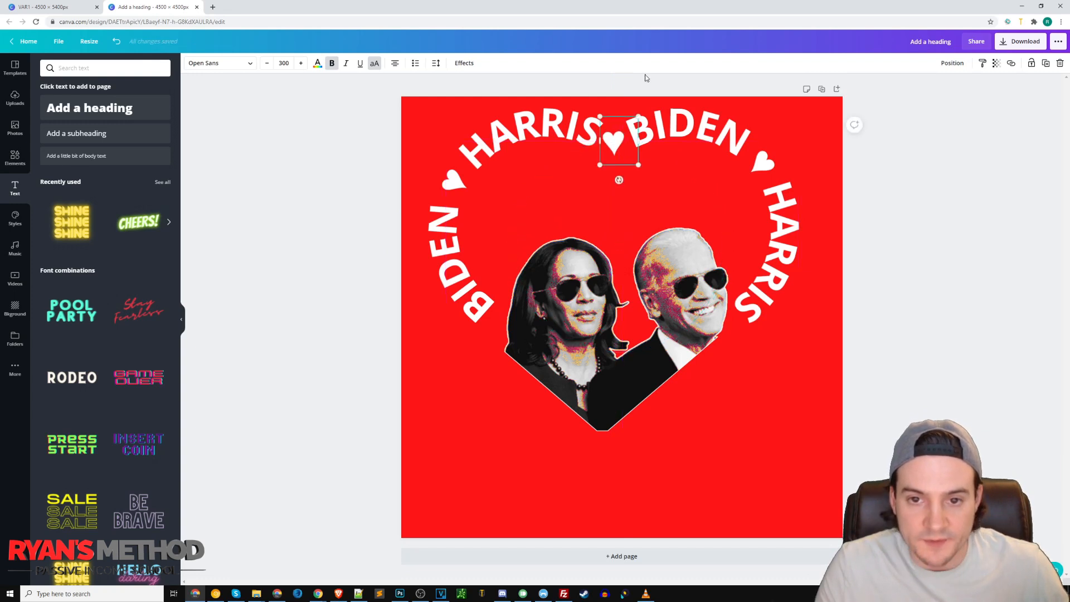
left_click(644, 76)
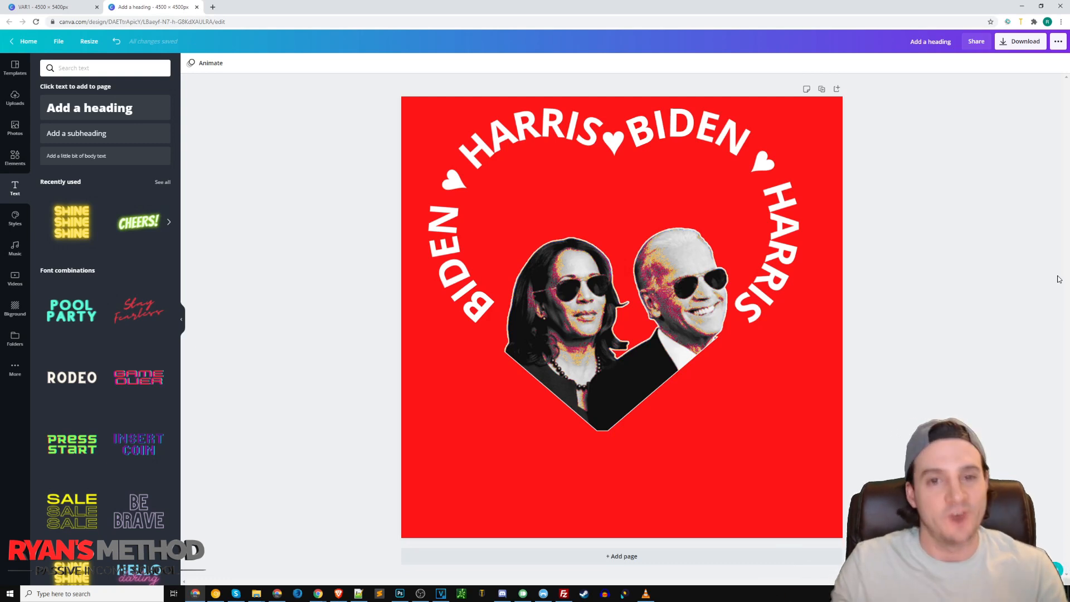
key("ctrl+z")
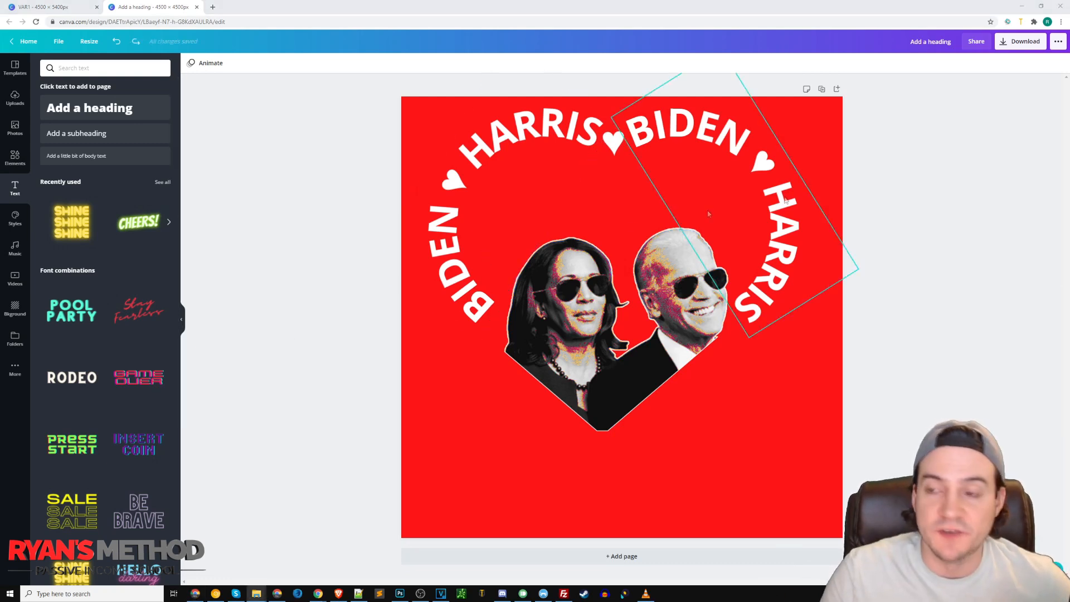
Download the design as a PNG at size 1 with a transparent background, and dismiss the saved-design message.
left_click(1025, 44)
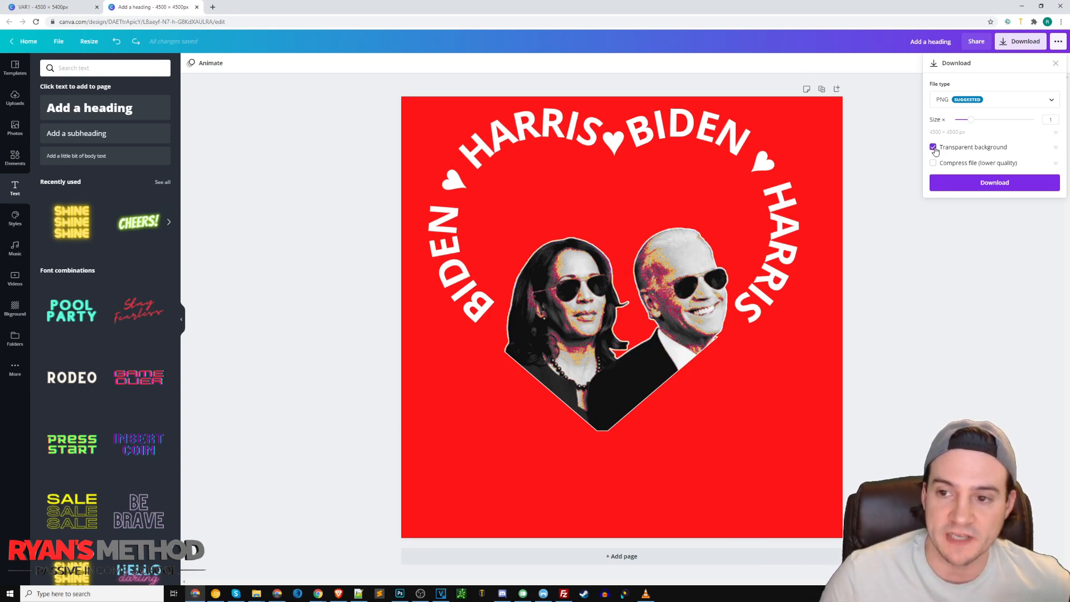
left_click(998, 183)
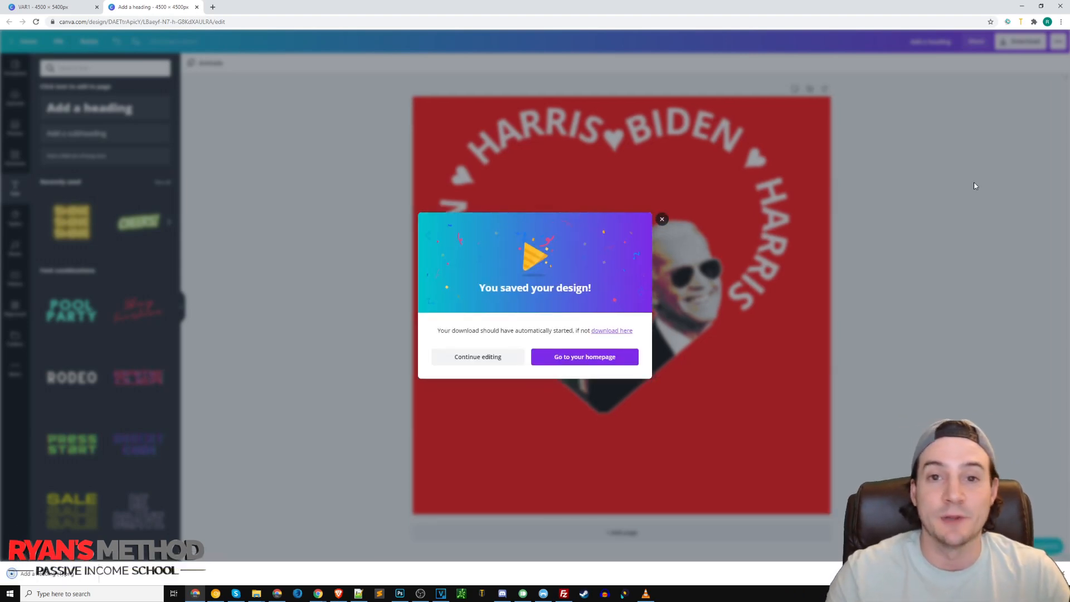
left_click(978, 178)
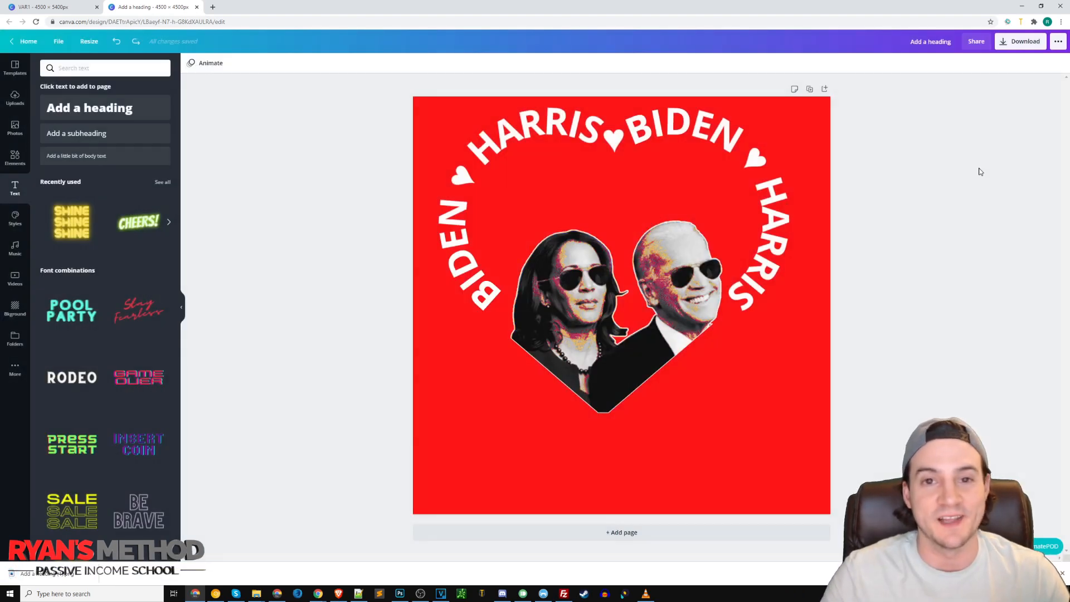